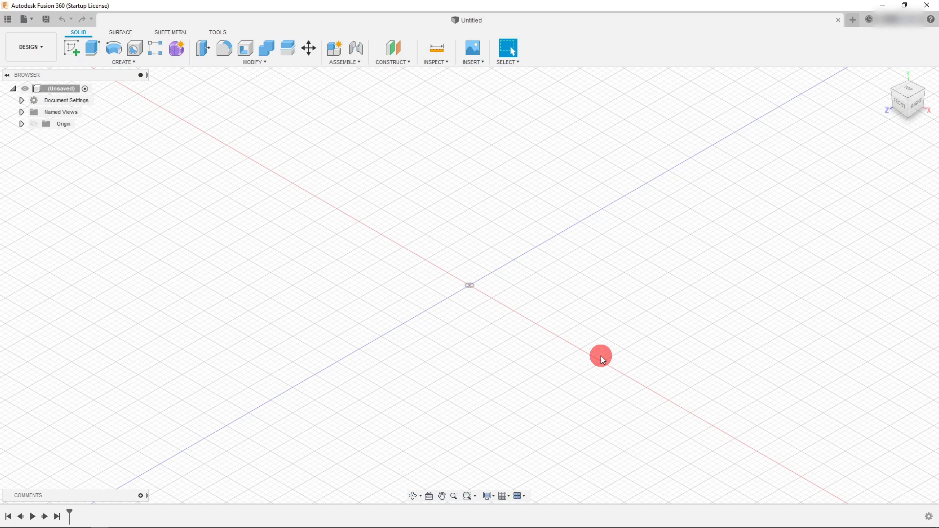
Start a Coil on the XZ origin plane, centred at the origin, with a 2 in diameter.
click(131, 62)
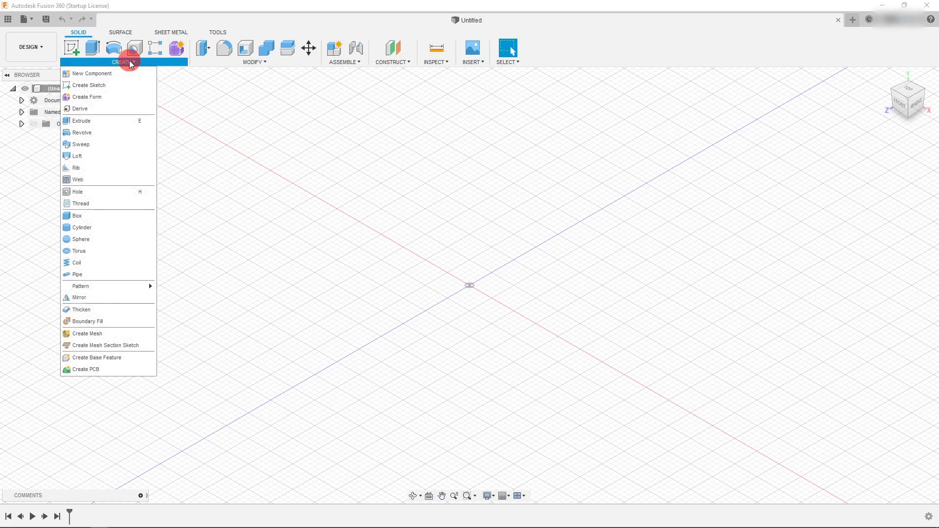
click(116, 263)
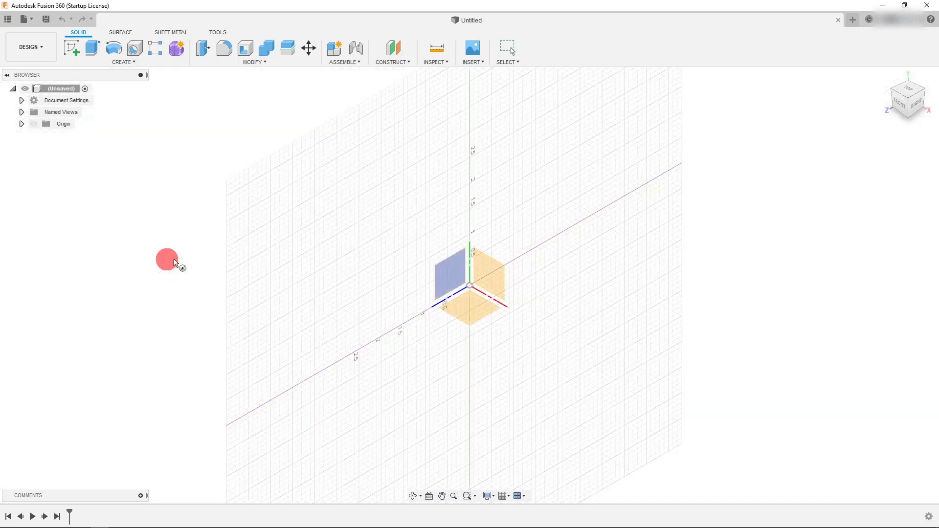
click(468, 311)
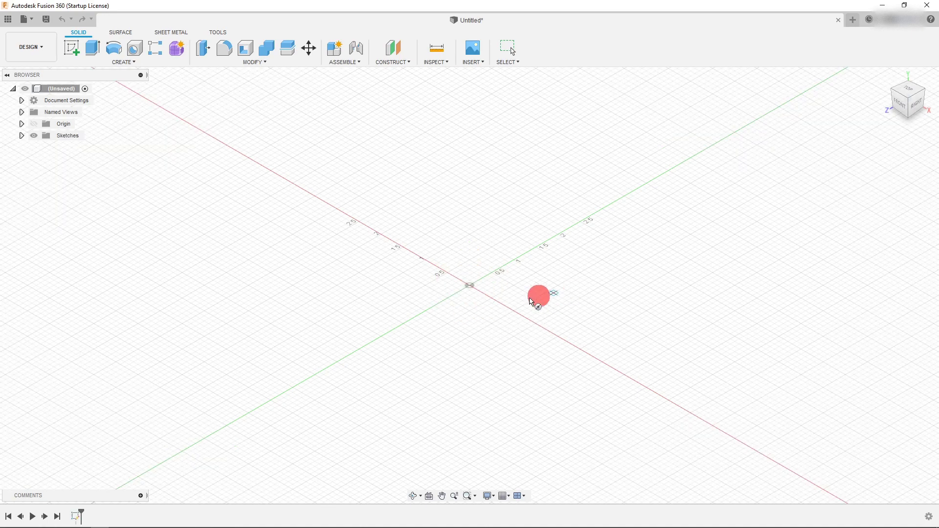
click(470, 287)
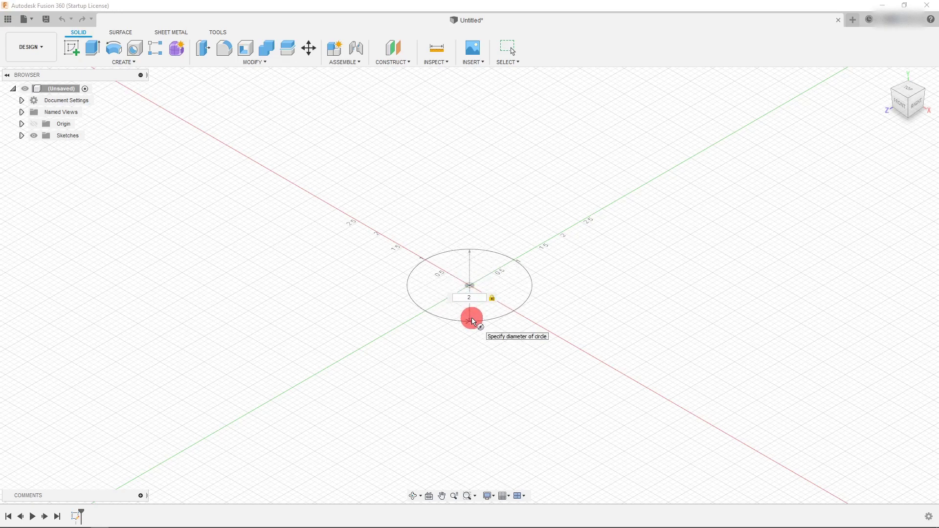
Confirm the 2 in base circle, then give the coil 3 in diameter, 3 revolutions and 4 in height.
key(Return)
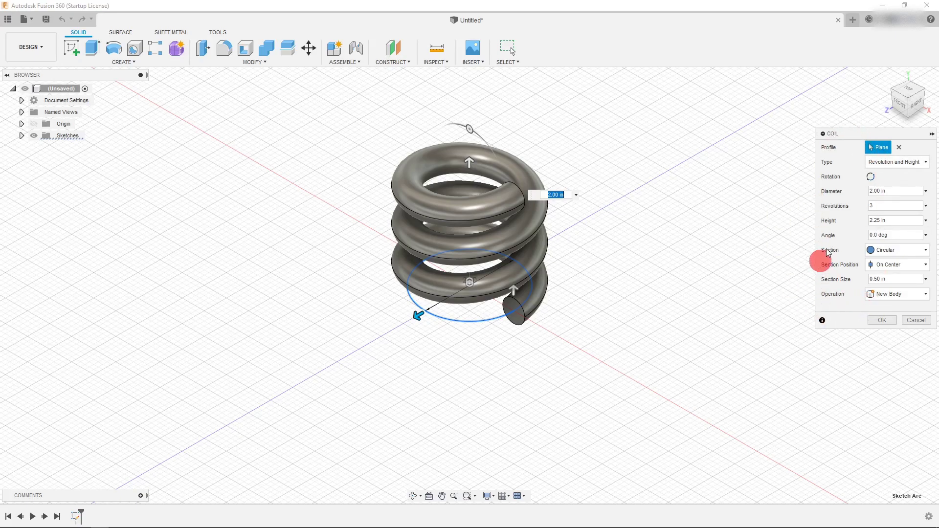
click(873, 169)
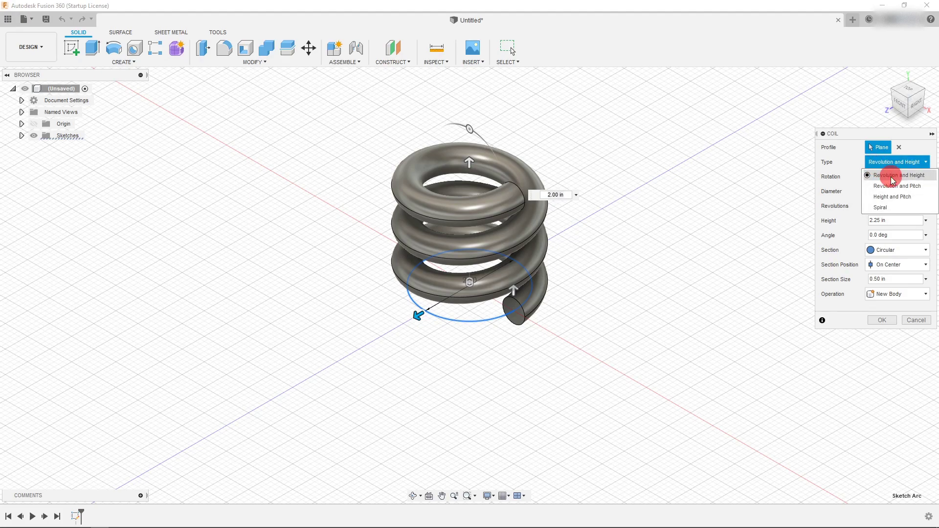
click(893, 168)
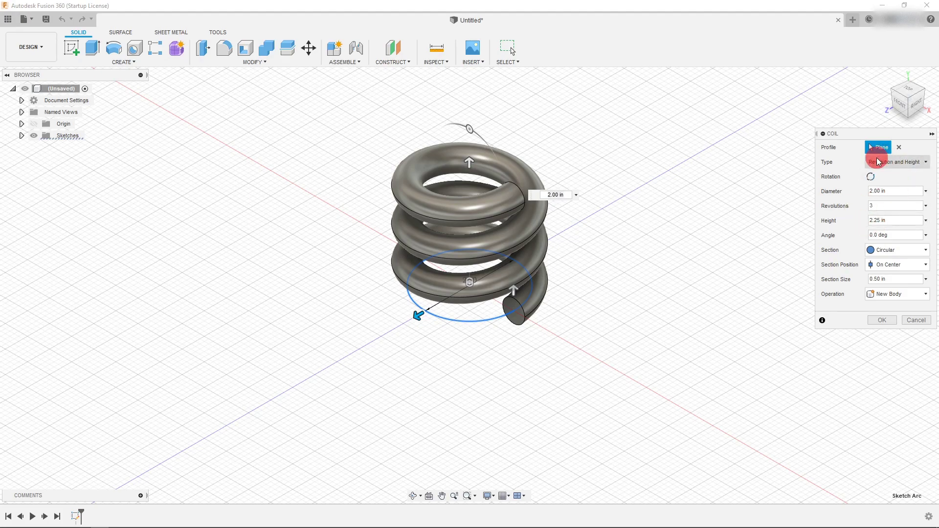
click(883, 191)
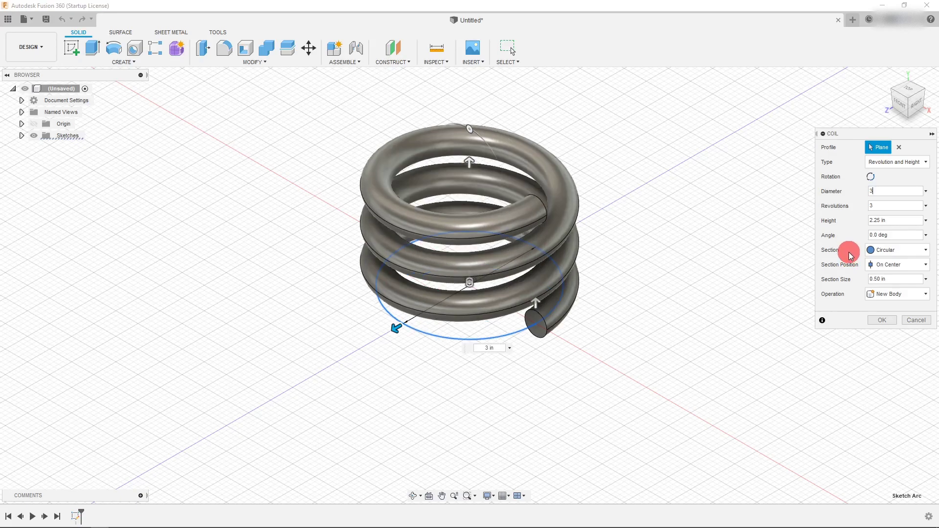
click(890, 208)
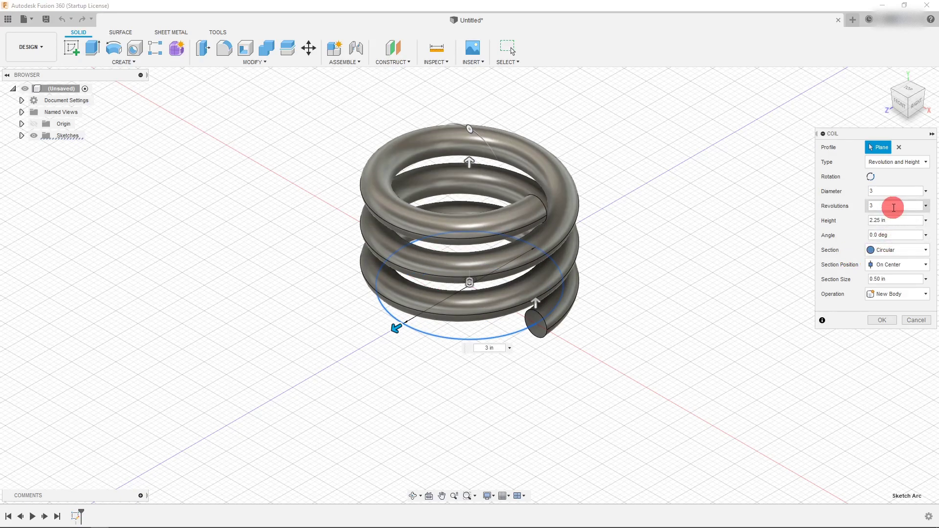
double_click(893, 208)
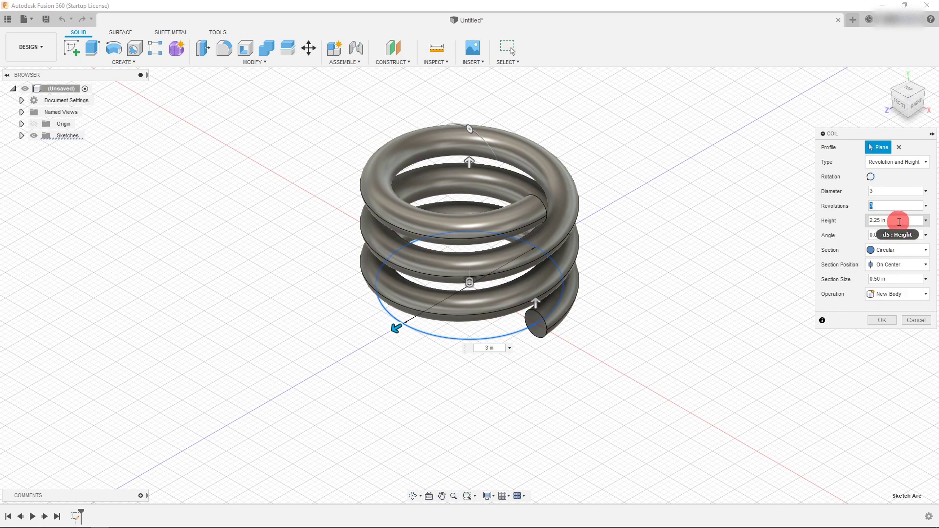
key(Tab)
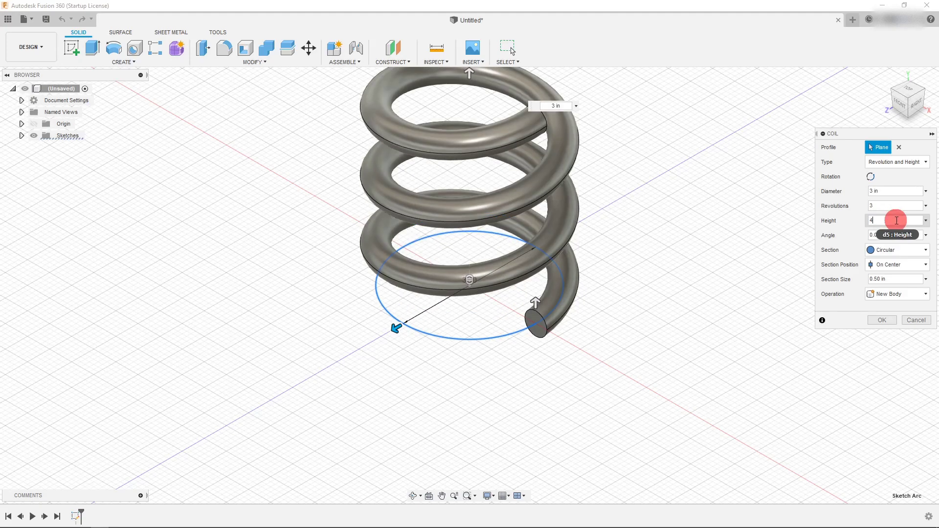
scroll(620, 352, down, 3)
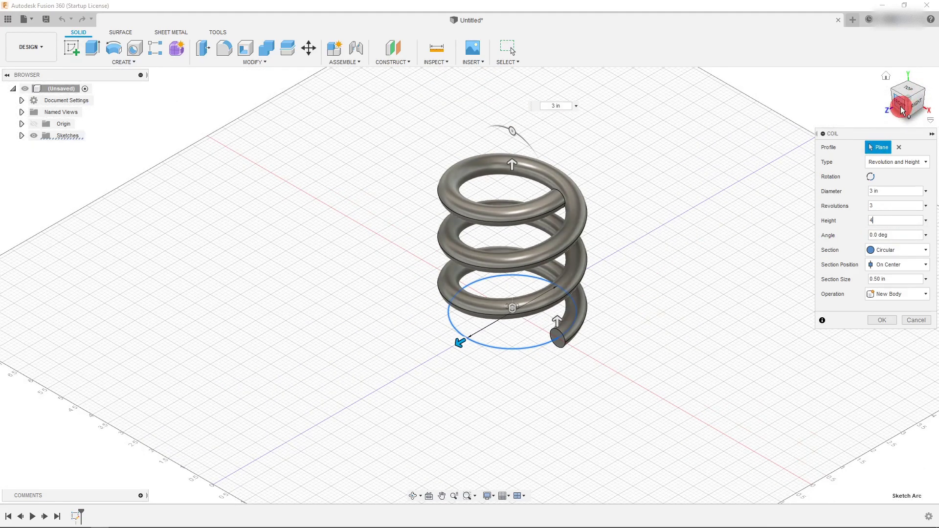
View the coil from the front and change Revolutions to 2.
click(917, 101)
scroll(602, 121, up, 2)
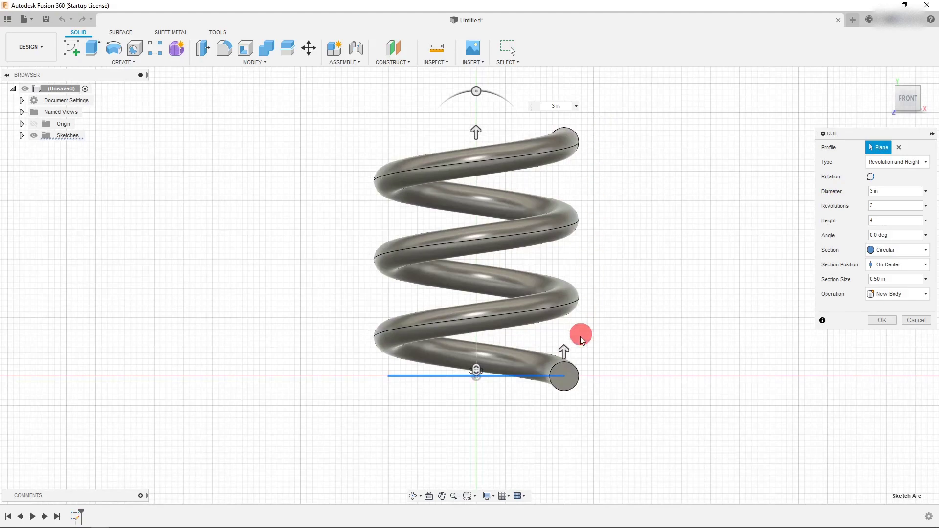
double_click(882, 204)
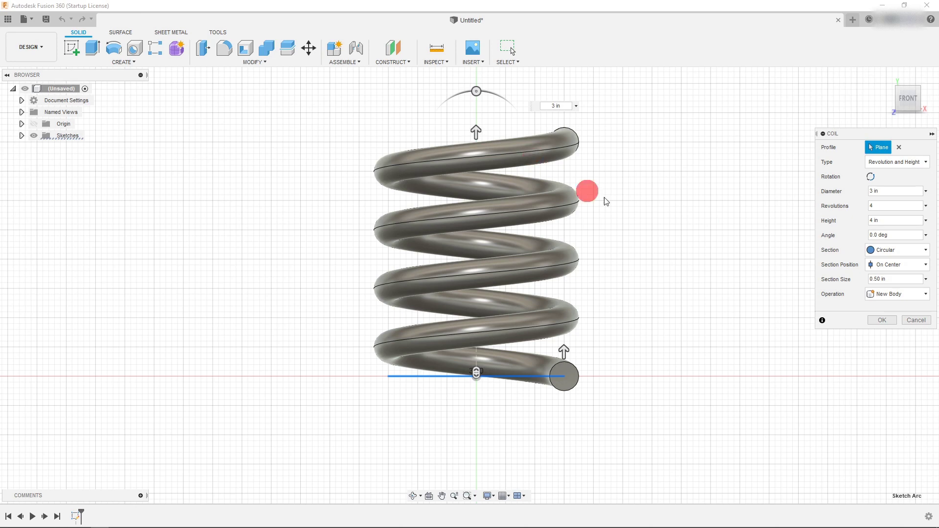
double_click(875, 205)
text(2)
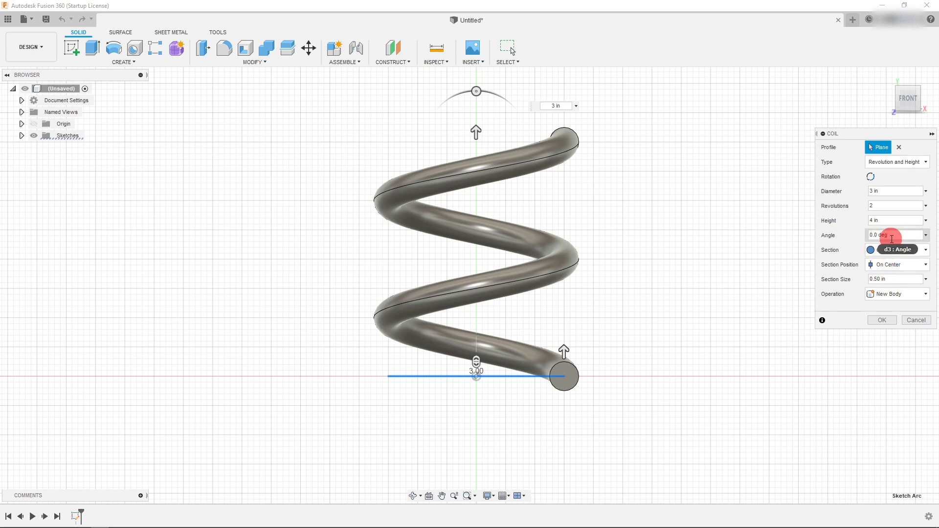
Set the coil diameter to 4 in and the taper angle to -10 deg.
click(892, 239)
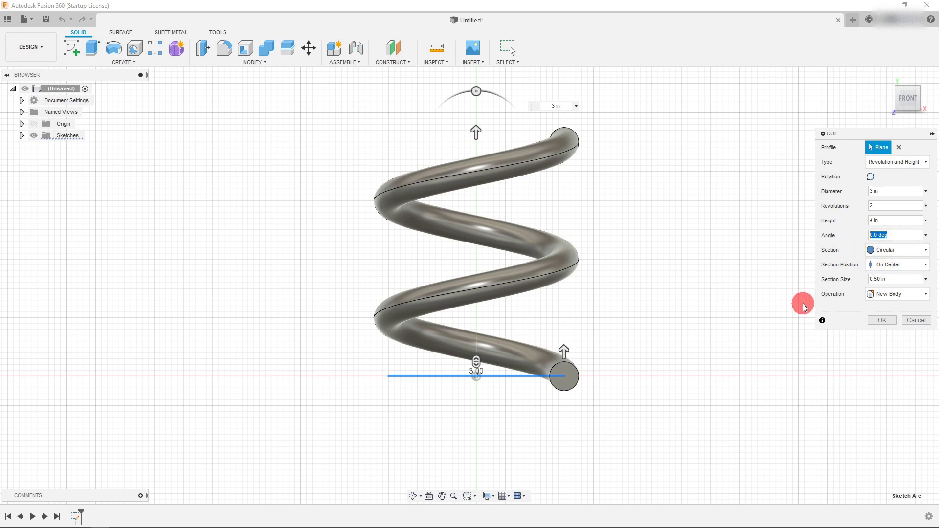
text(20)
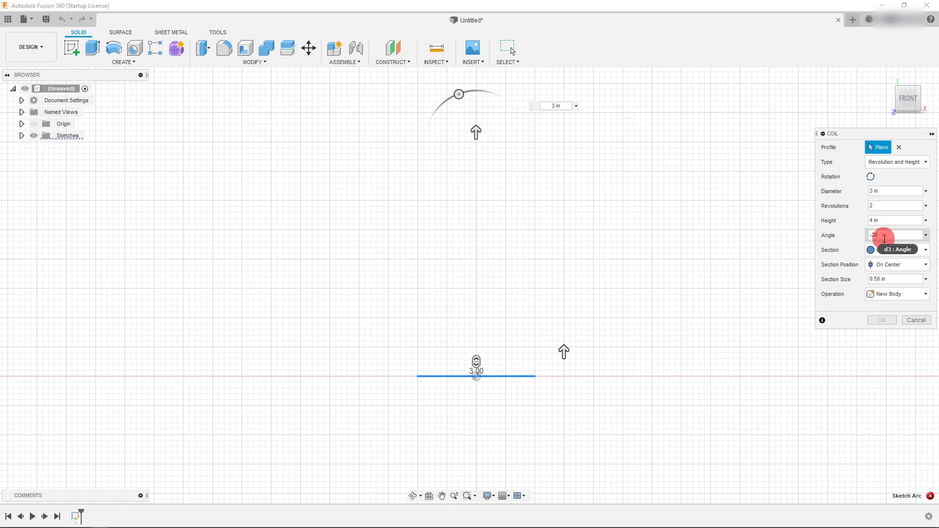
click(890, 190)
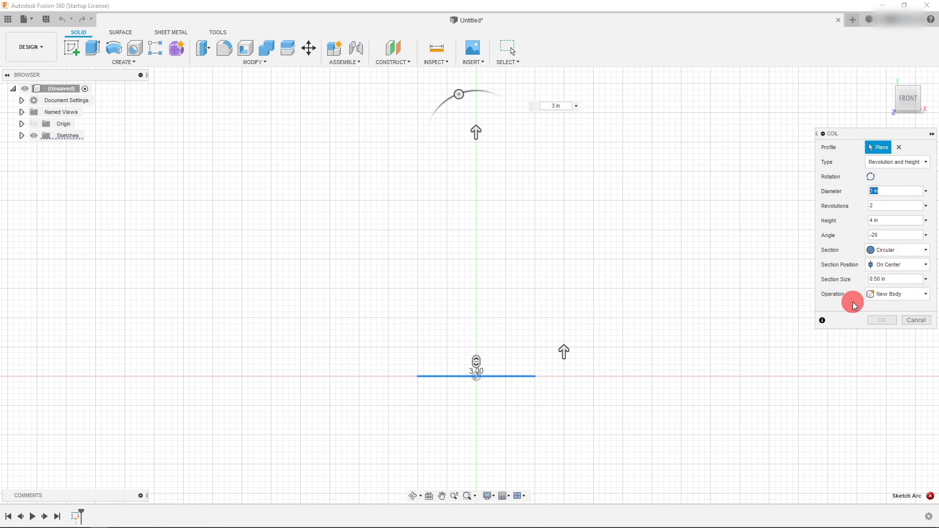
key(Return)
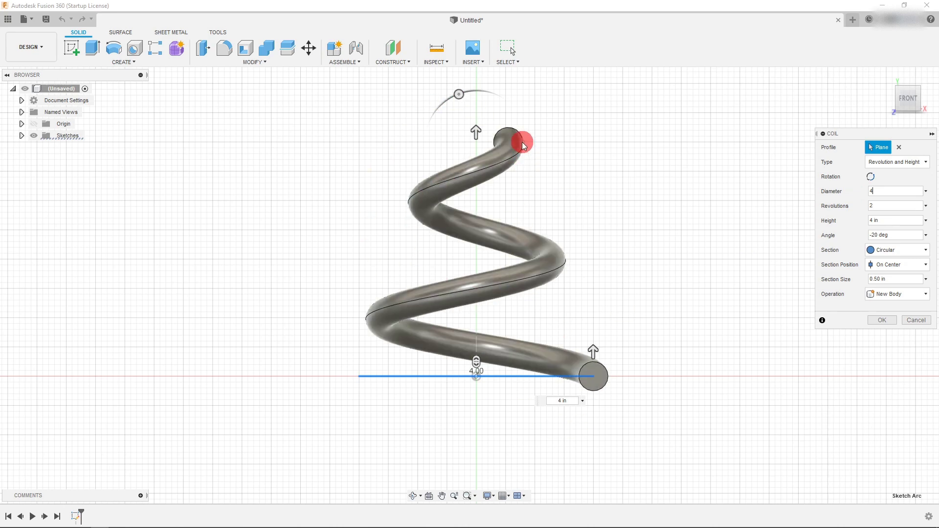
click(475, 229)
click(875, 235)
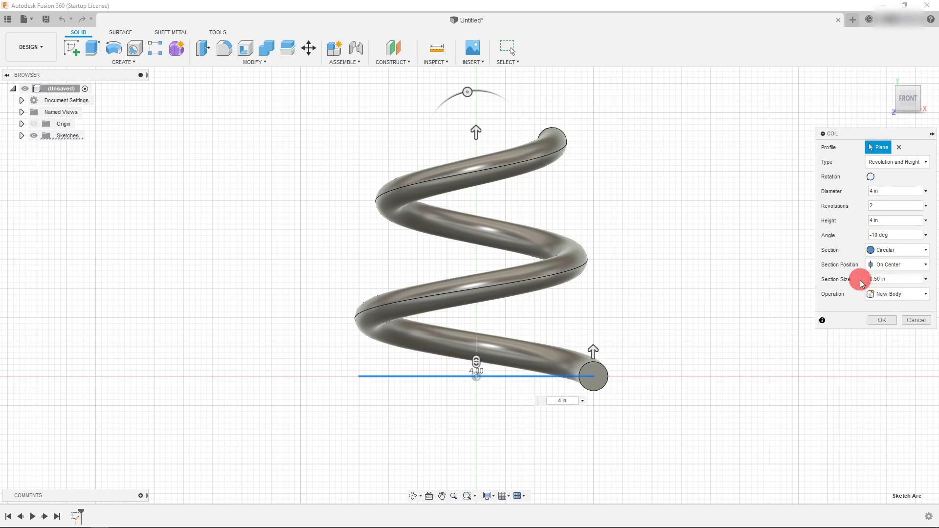
Set the coil's circular section size to 0.1 in.
scroll(576, 377, up, 3)
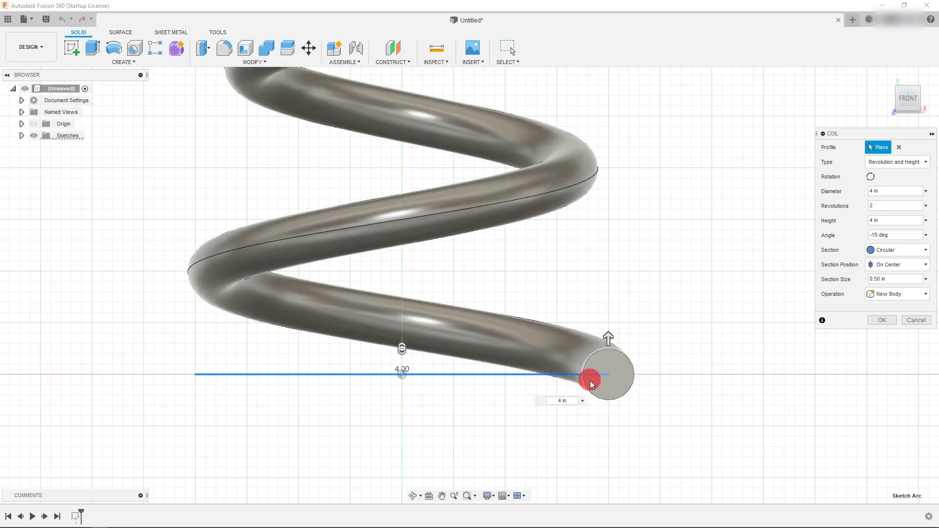
scroll(606, 424, down, 3)
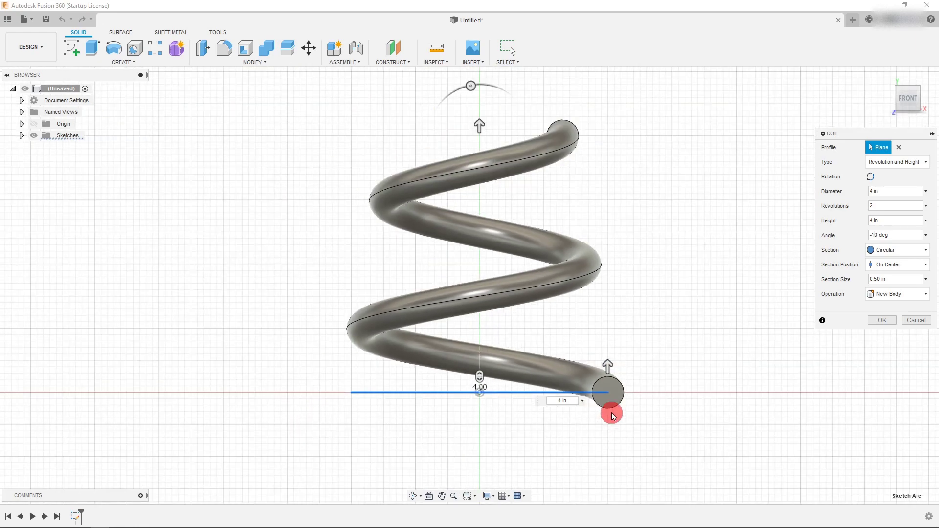
double_click(876, 278)
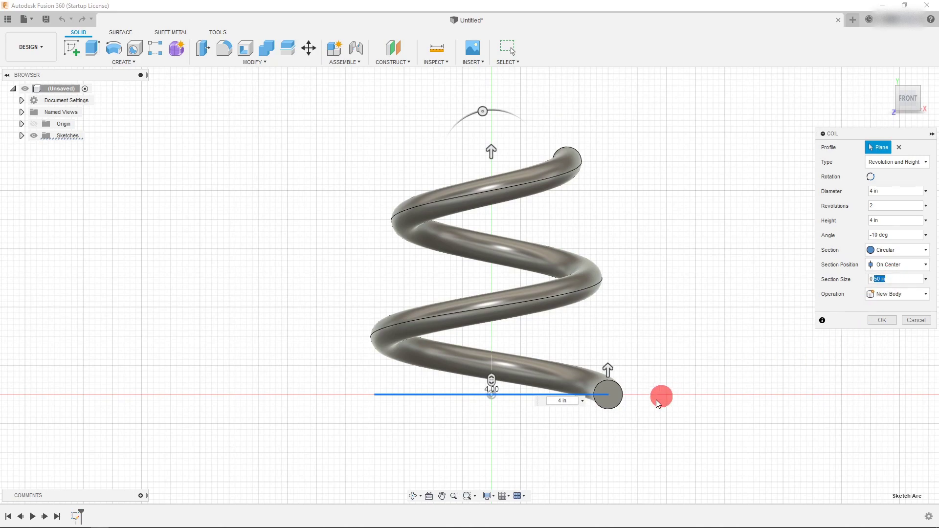
scroll(635, 400, up, 5)
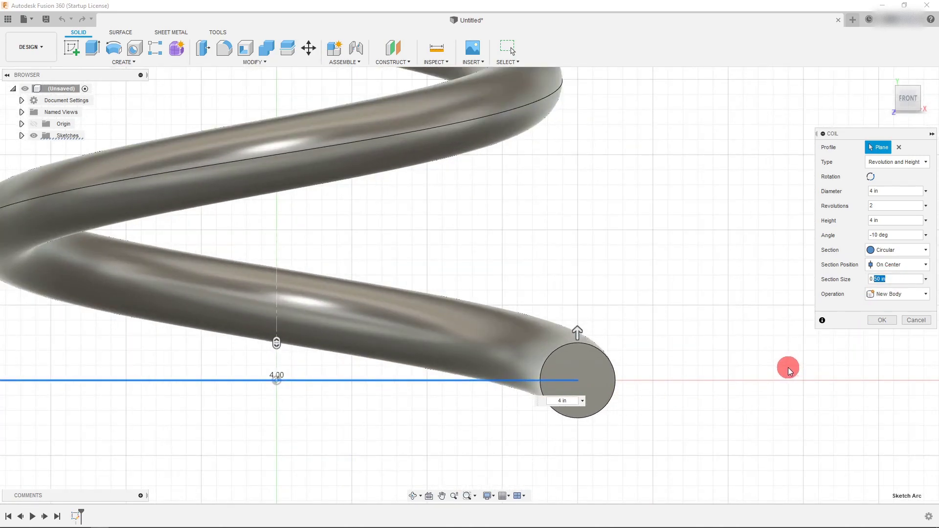
text(34)
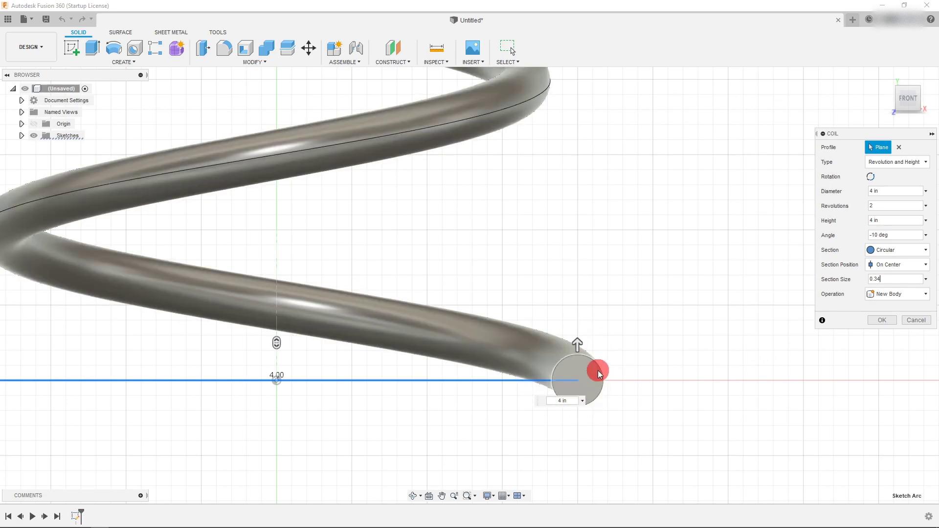
scroll(667, 411, down, 5)
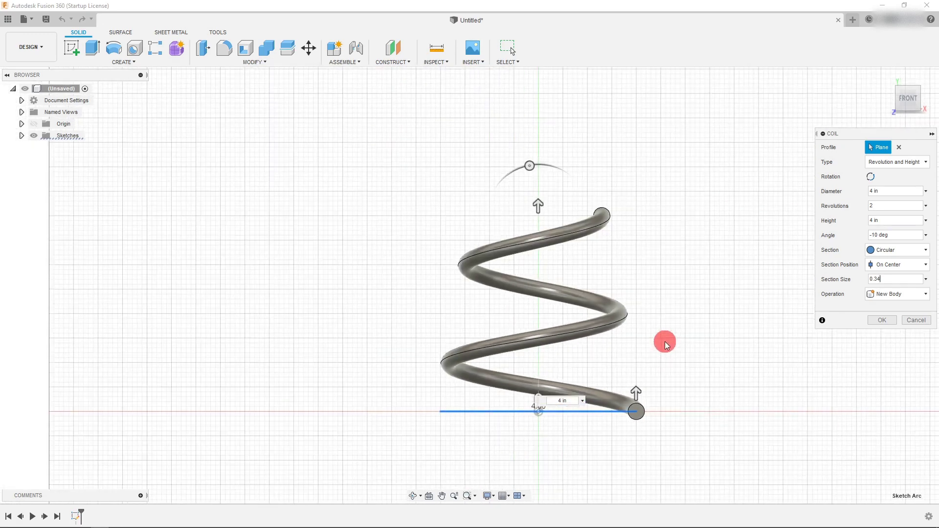
scroll(665, 343, up, 2)
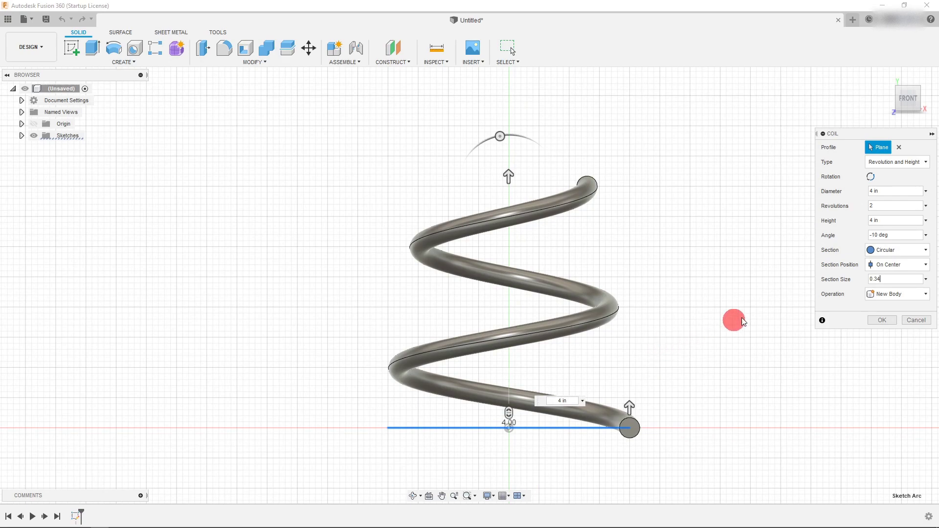
click(878, 207)
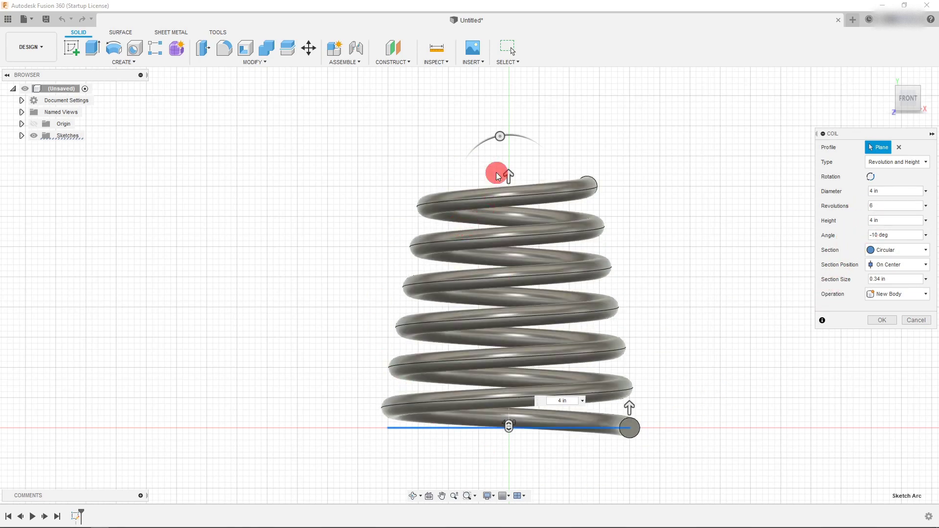
triple_click(888, 280)
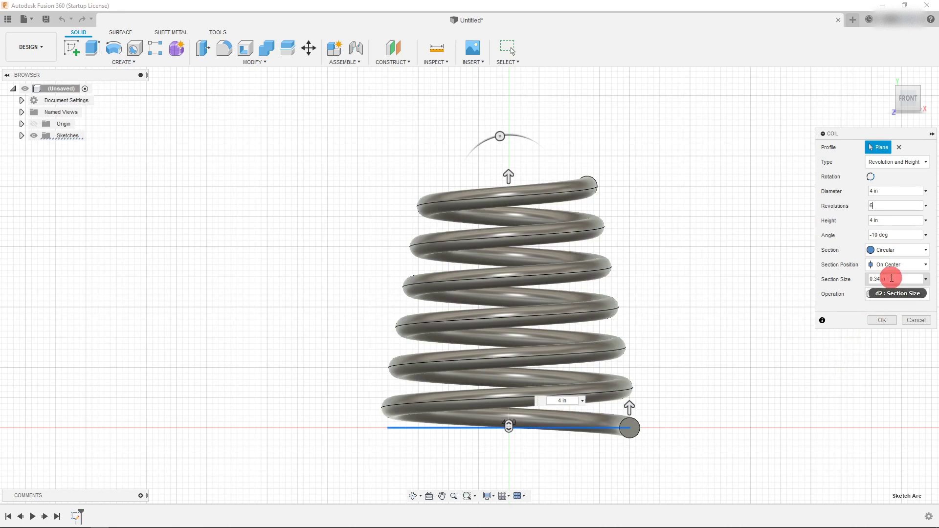
text(0.1)
click(902, 326)
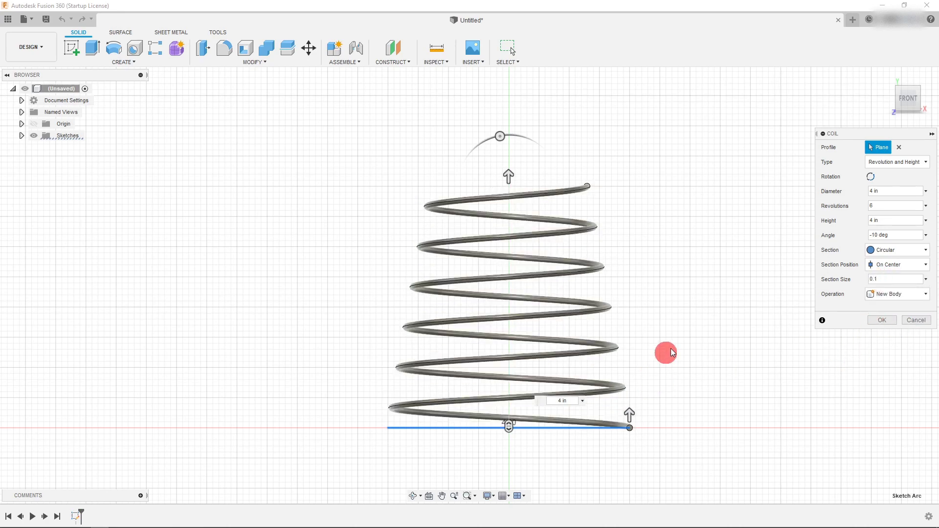
Change the coil revolutions to 6.
click(891, 205)
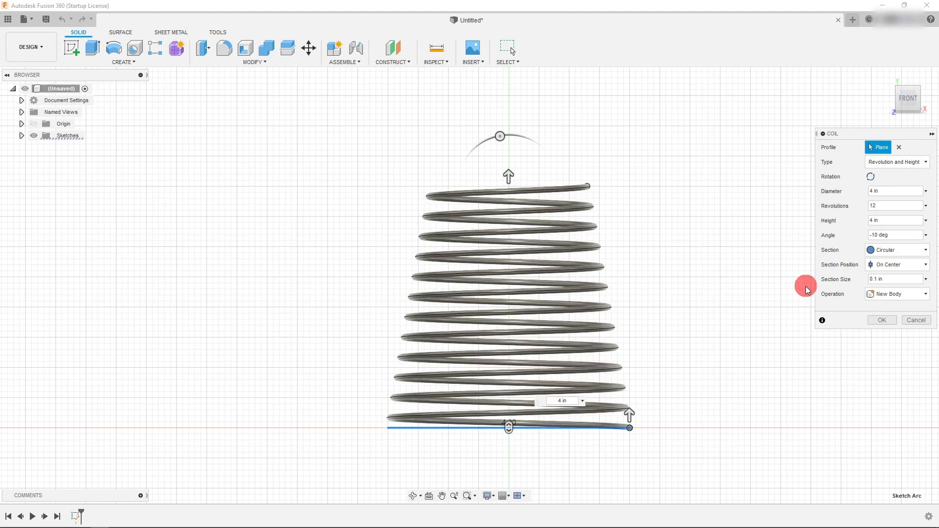
scroll(554, 310, up, 1)
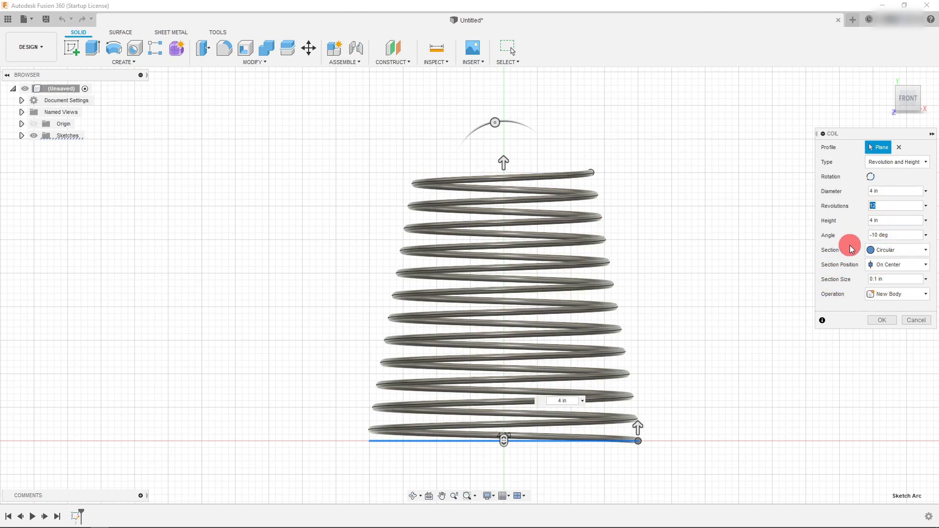
text(5)
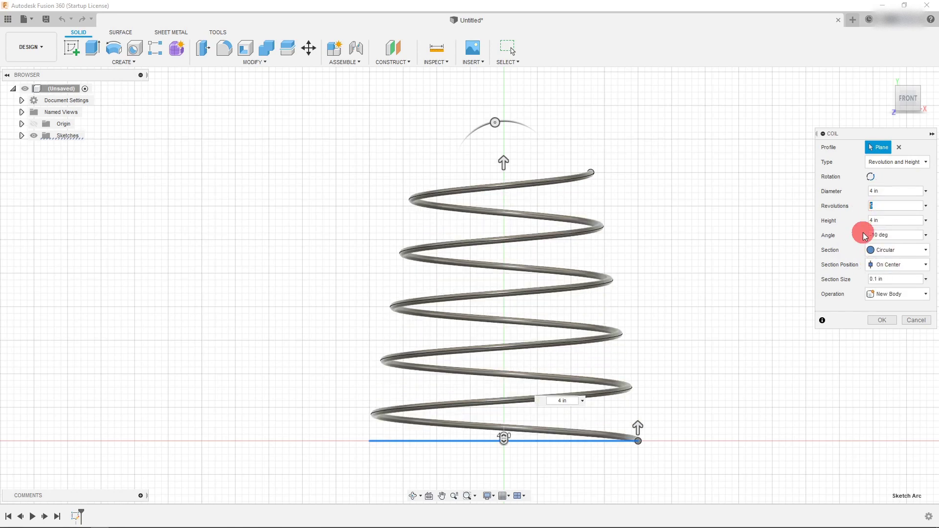
key(BackSpace)
text(6)
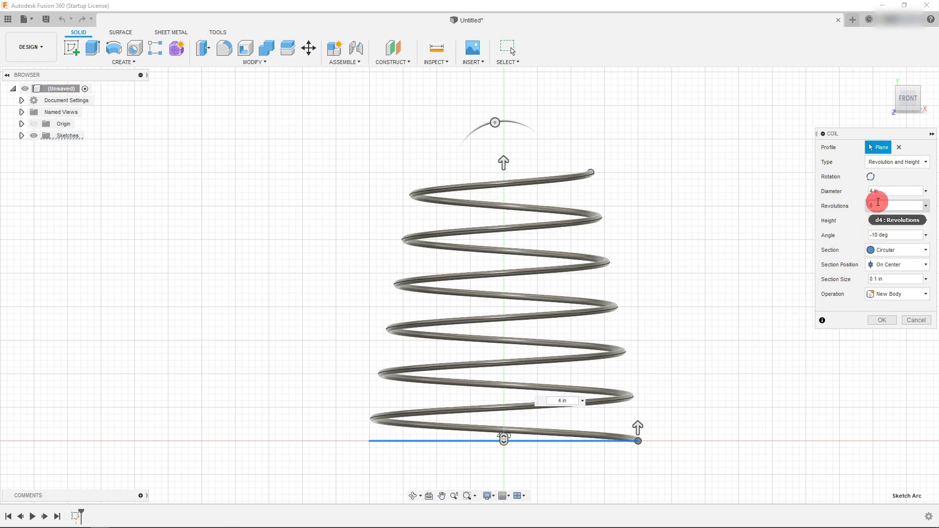
click(881, 279)
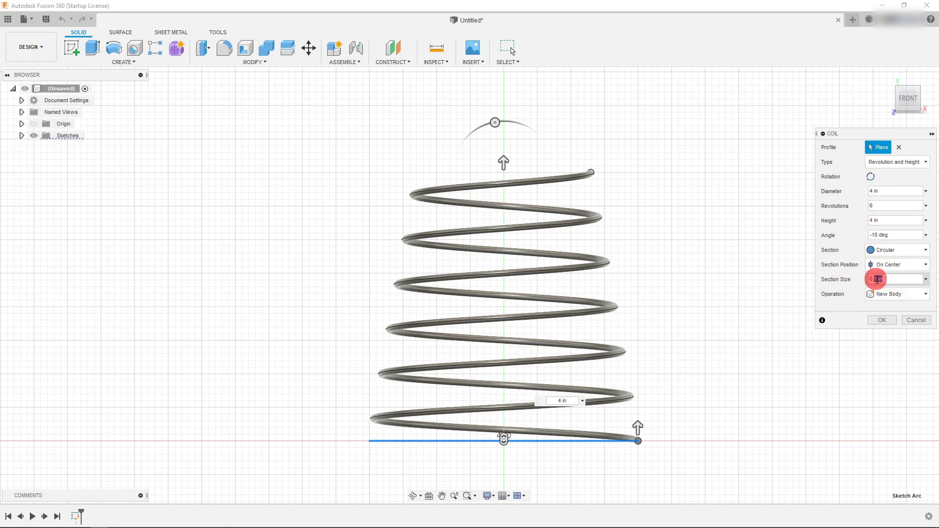
Set the section size to 0.2 in and try a Square section shape.
text(0.2)
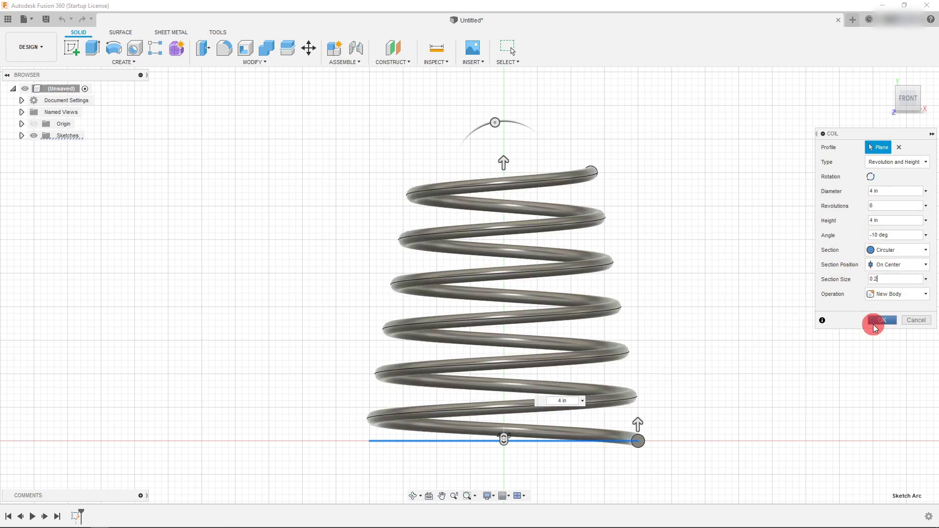
click(875, 250)
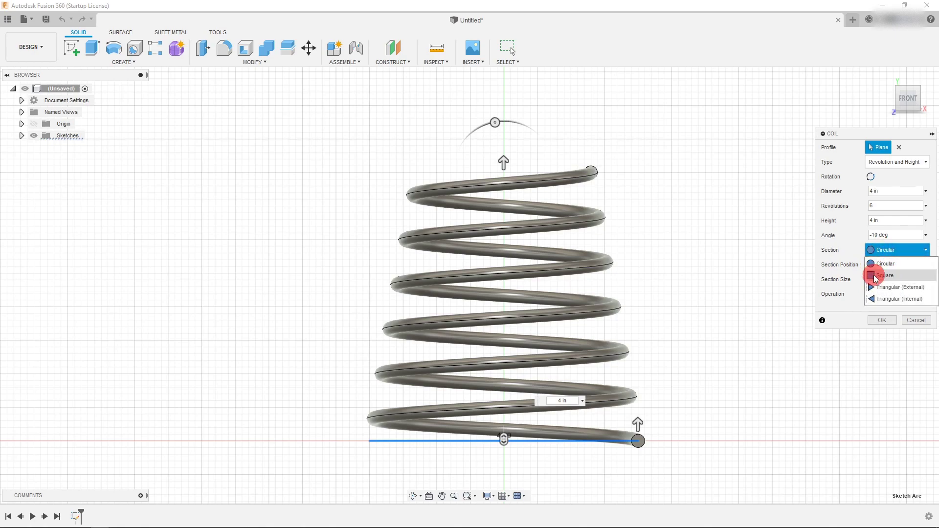
click(875, 247)
click(874, 247)
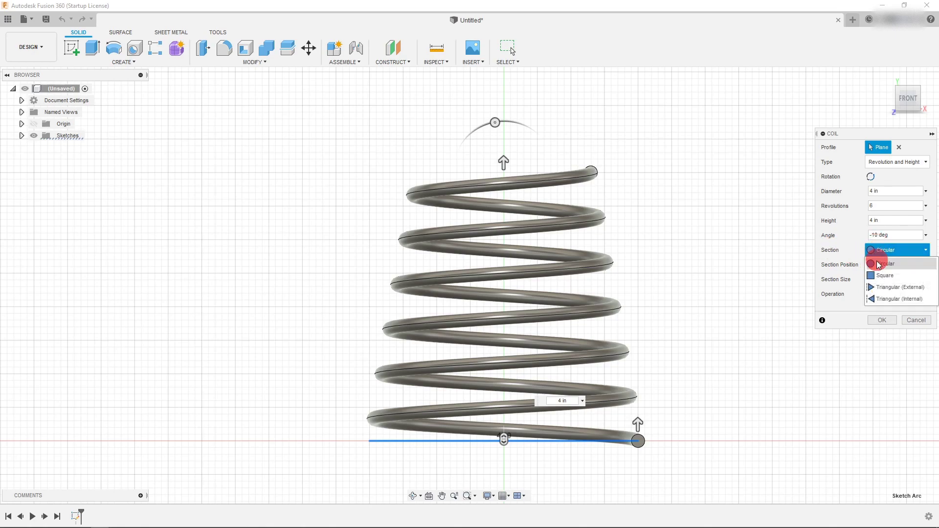
click(883, 275)
scroll(652, 442, up, 5)
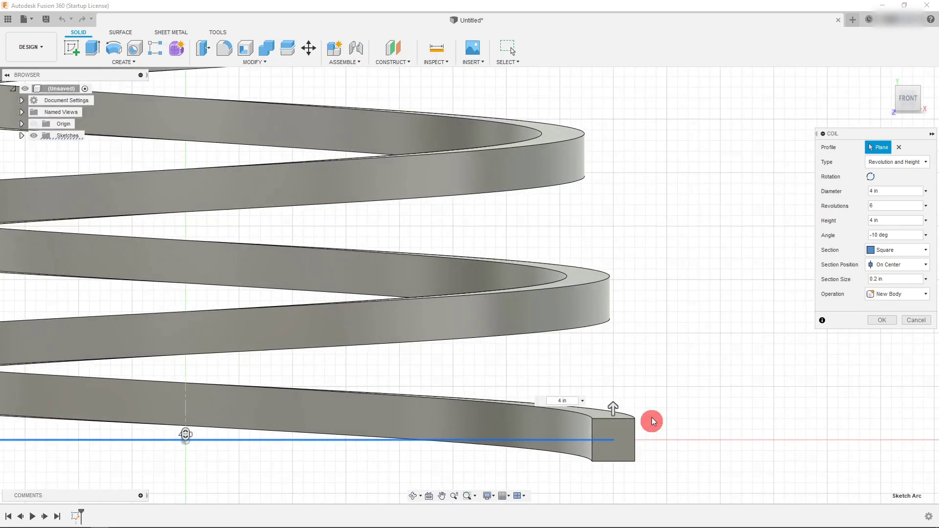
scroll(623, 450, down, 5)
scroll(620, 465, up, 6)
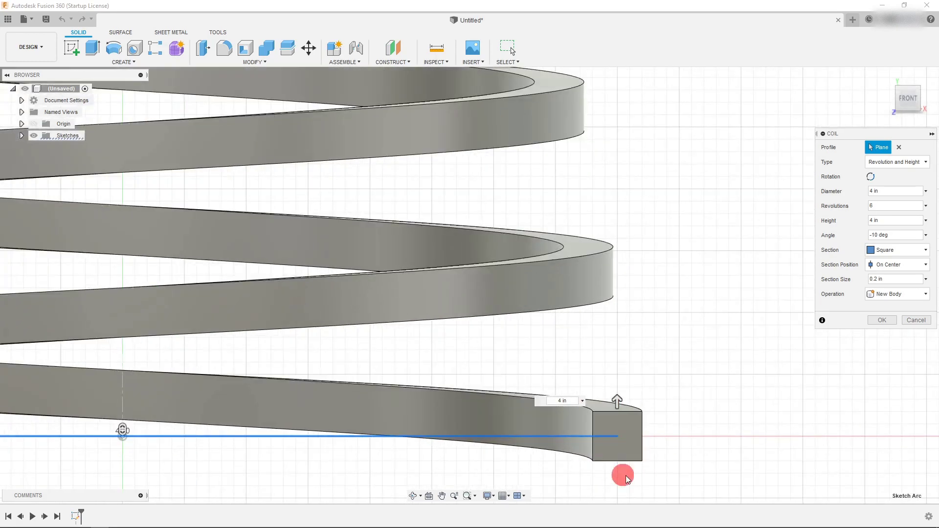
scroll(657, 442, down, 3)
scroll(636, 445, down, 5)
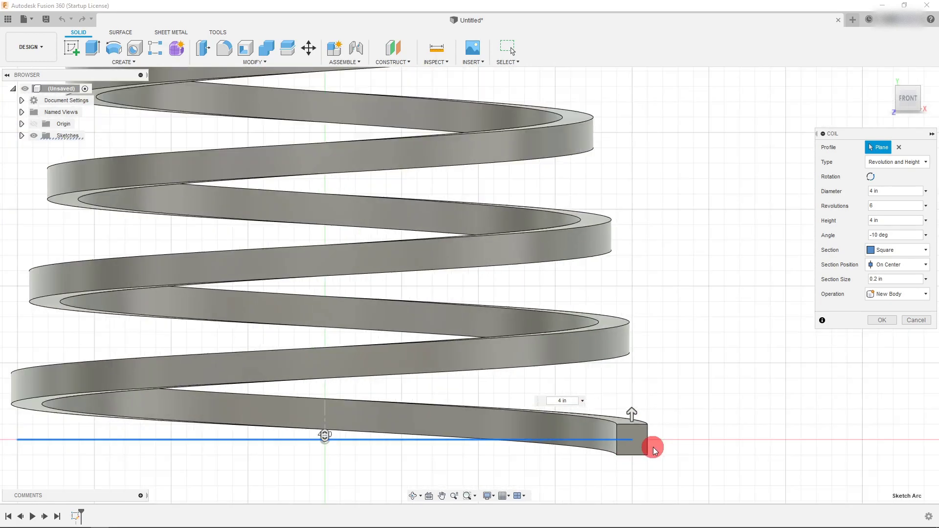
Change the section to Triangular (Internal) after trying Triangular (External).
click(875, 250)
click(888, 292)
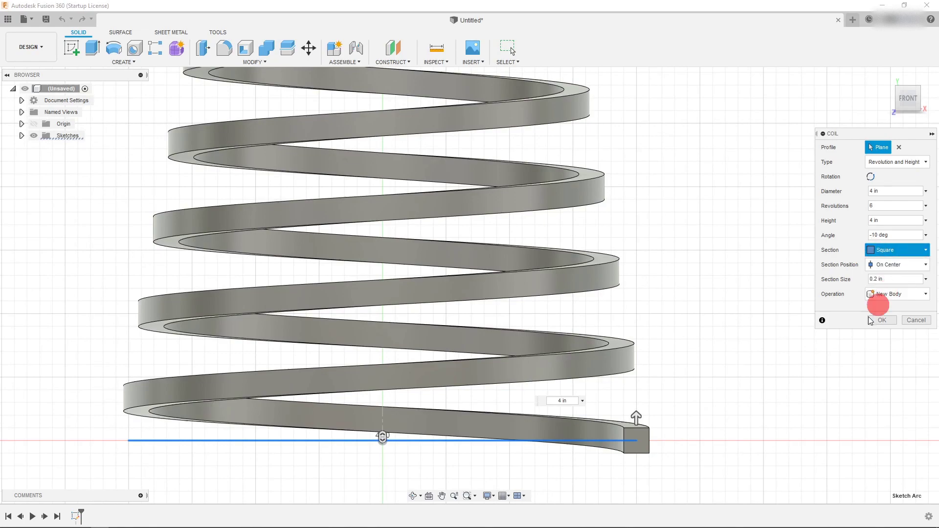
scroll(620, 460, up, 4)
click(911, 250)
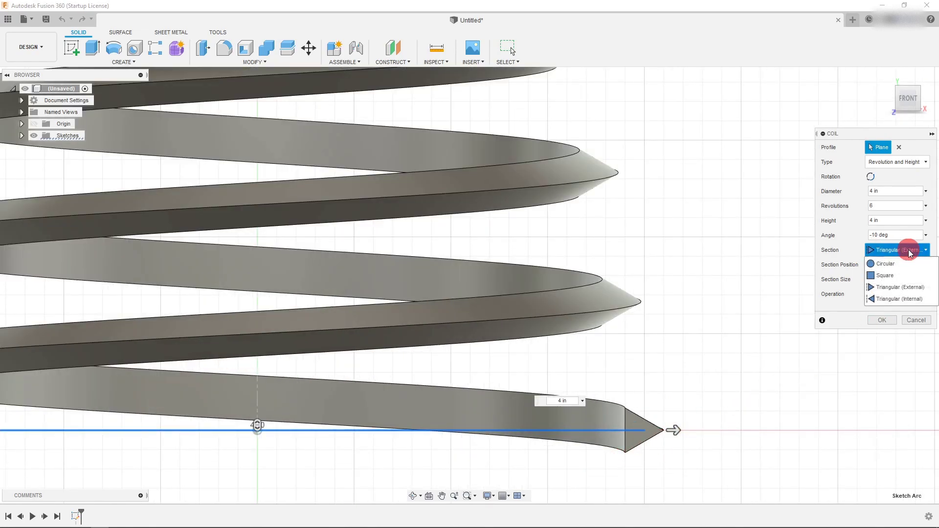
click(901, 299)
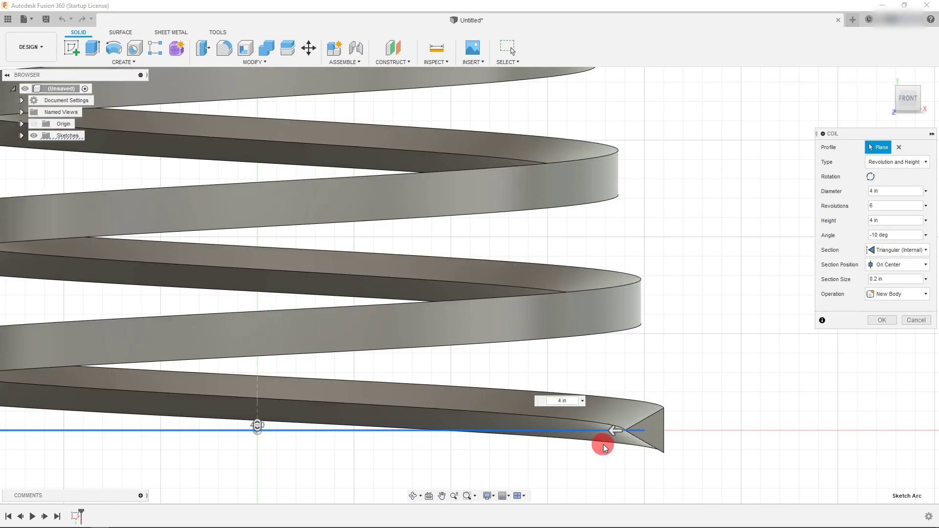
scroll(671, 430, down, 1)
scroll(670, 429, down, 3)
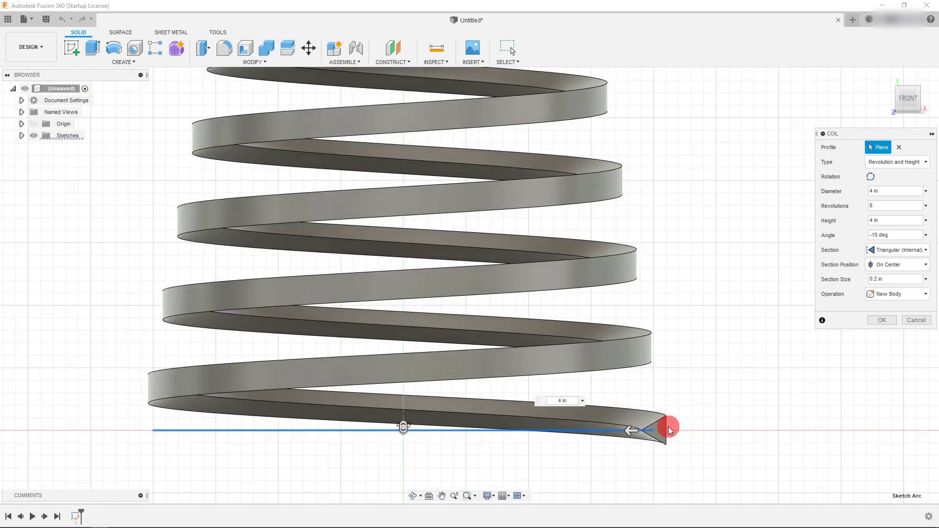
scroll(669, 429, down, 4)
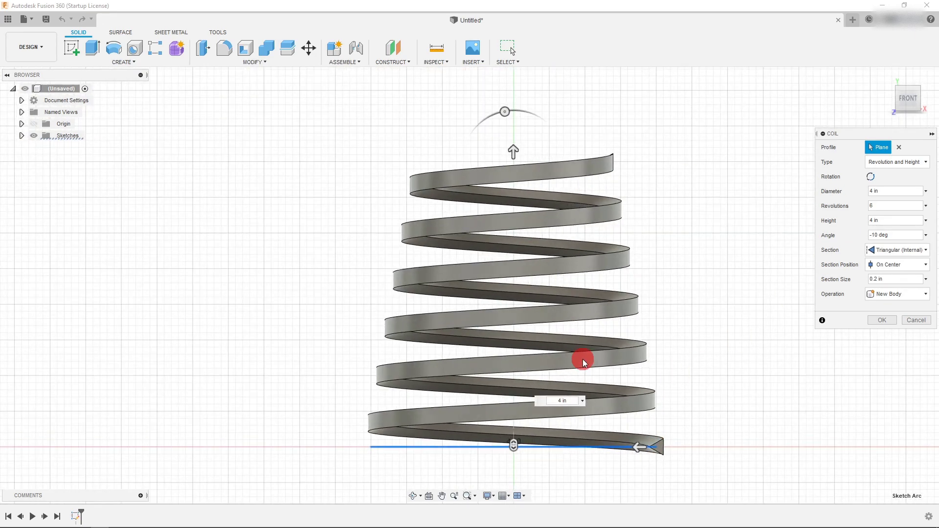
scroll(719, 358, down, 1)
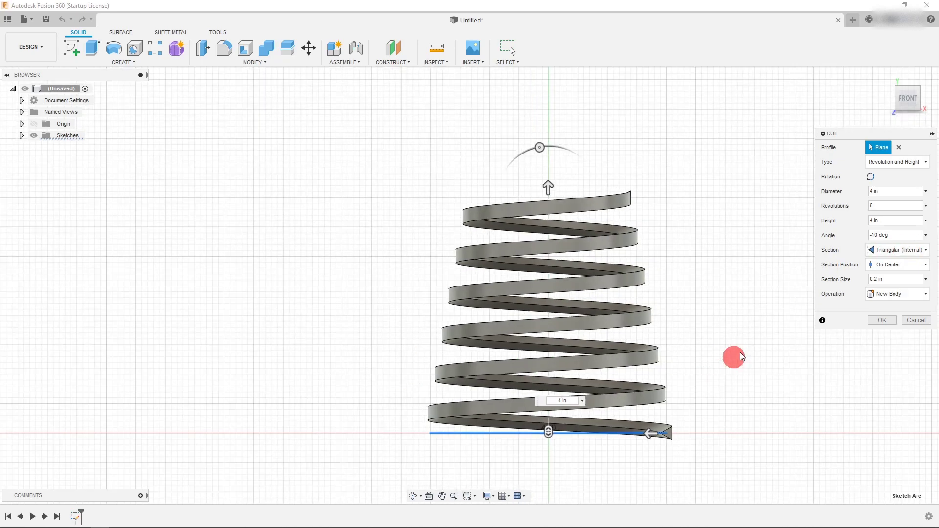
Toggle the coil's winding direction back and forth several times.
click(915, 94)
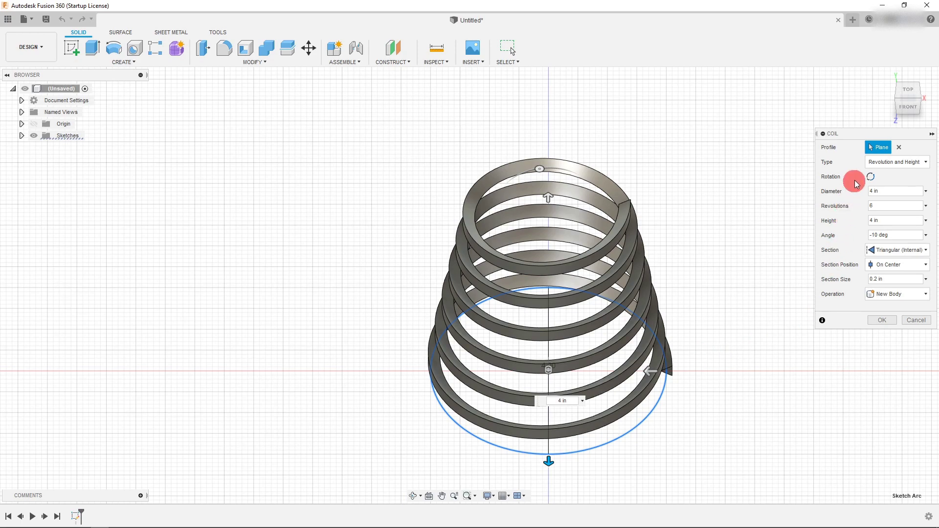
click(871, 177)
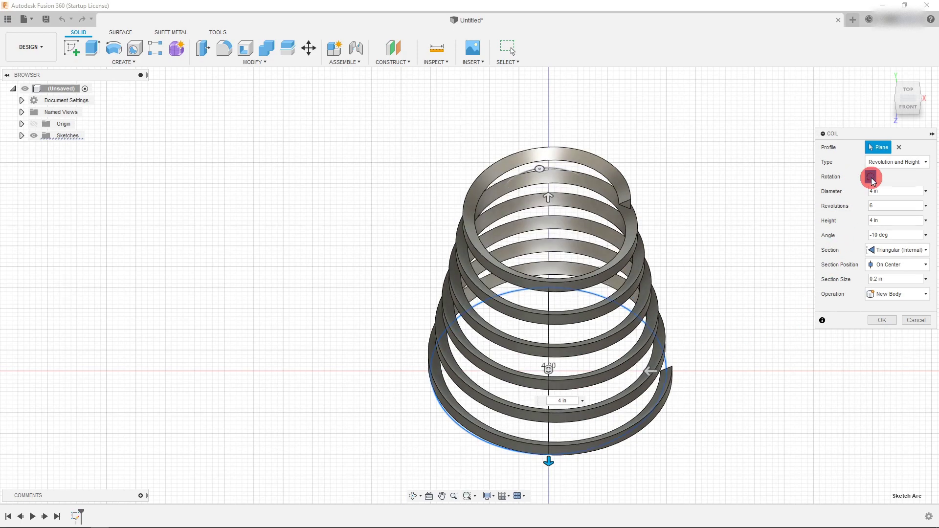
click(871, 177)
click(871, 177)
click(871, 177)
click(871, 178)
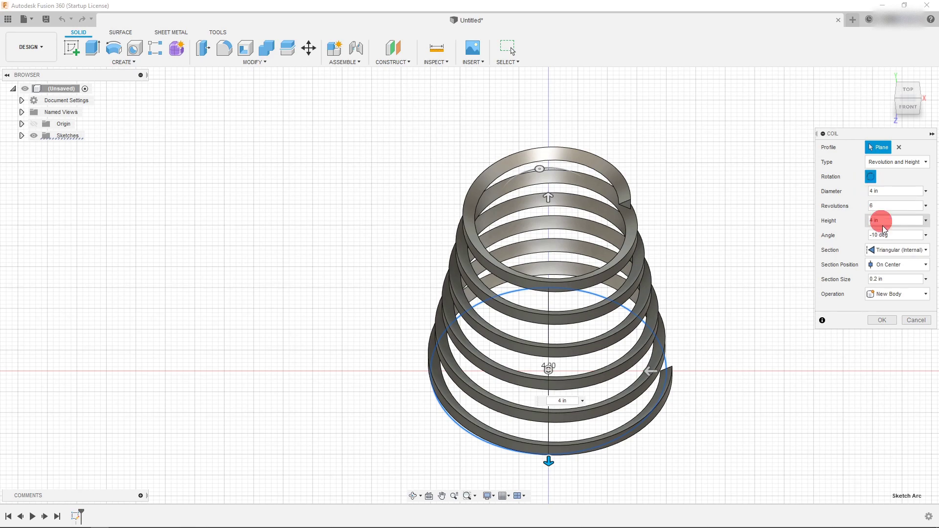
Keep the section position On Center and view the coil from the front.
click(901, 267)
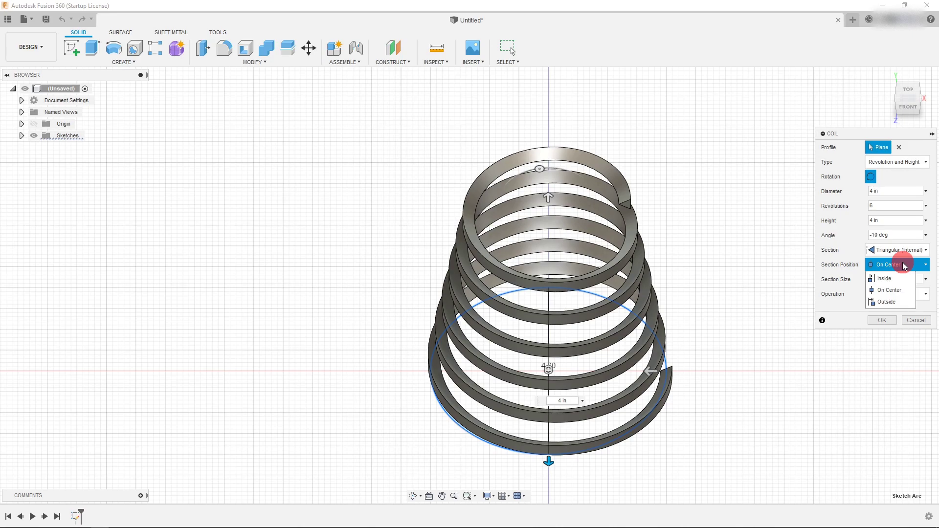
click(904, 266)
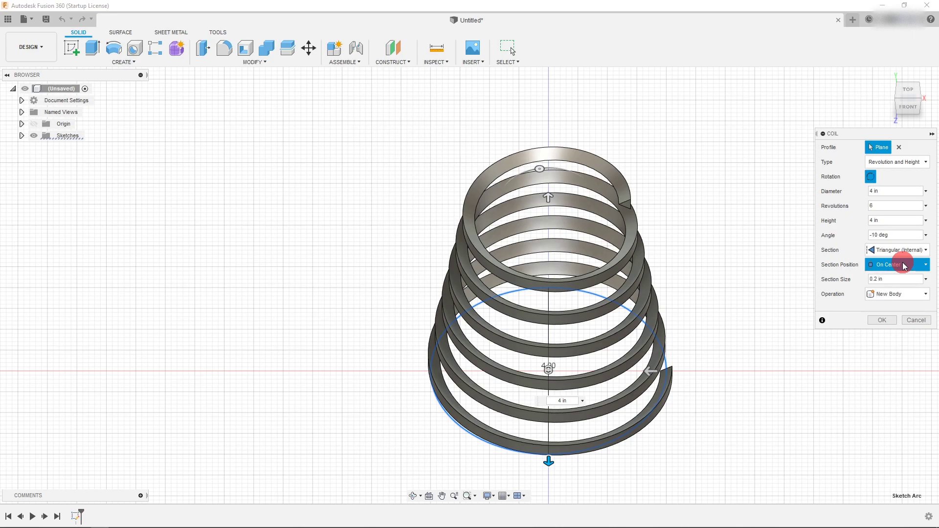
click(908, 110)
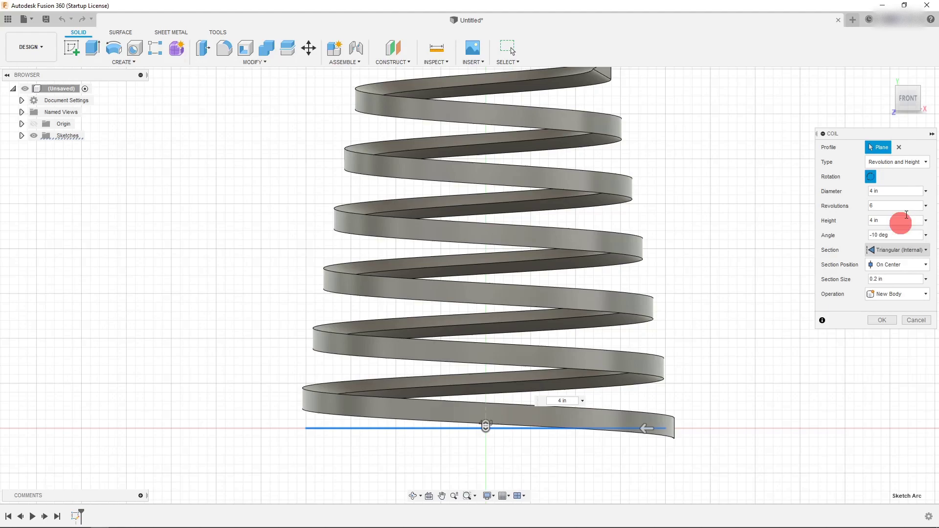
Reverse the coil's winding direction and switch to a Circular section.
click(870, 176)
click(892, 251)
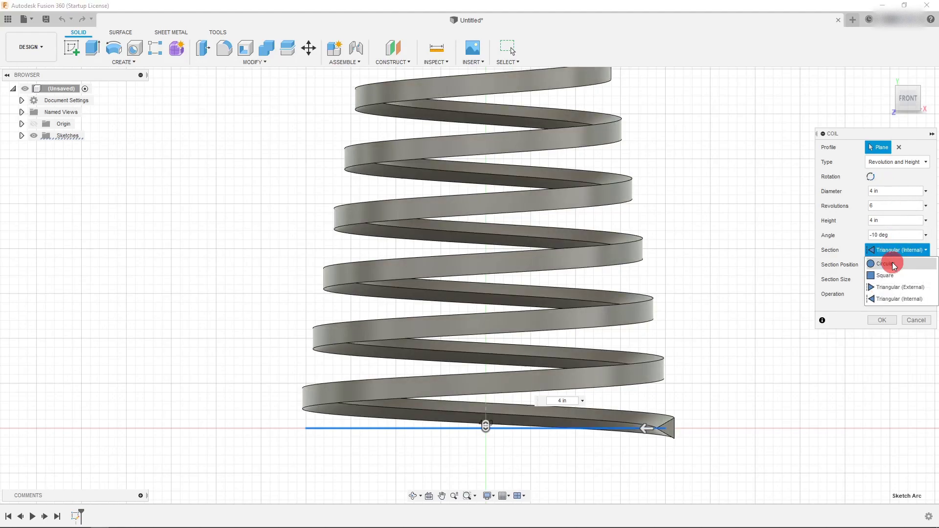
click(892, 264)
scroll(683, 426, up, 5)
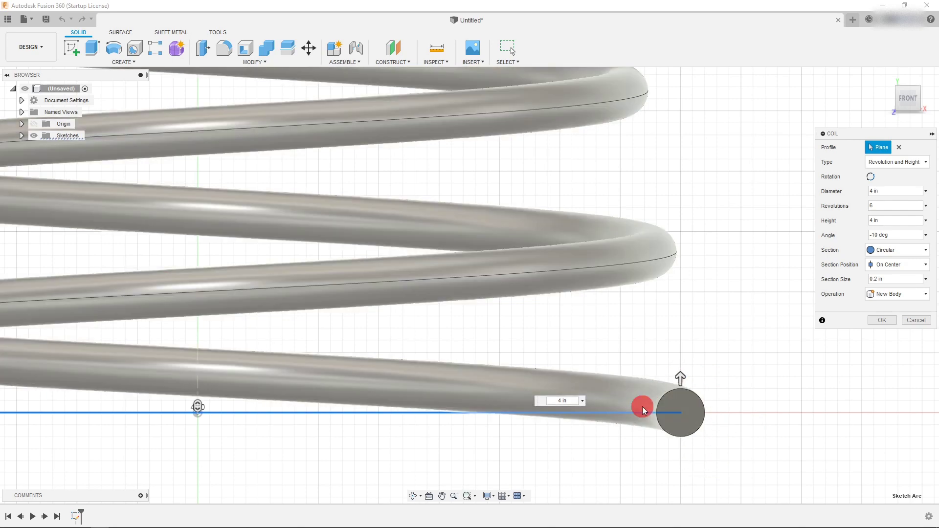
Set the section position to Inside the coil path, after trying Outside.
click(888, 267)
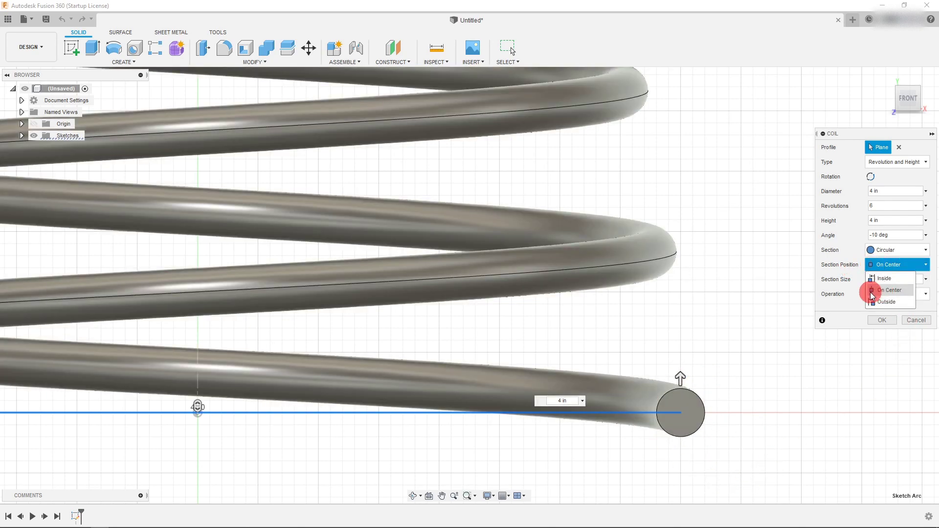
click(888, 303)
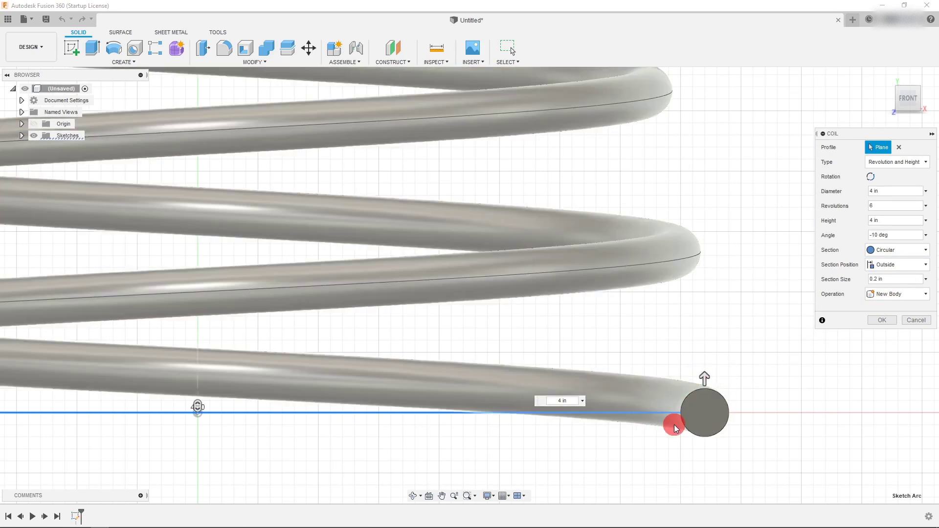
scroll(694, 411, down, 3)
scroll(699, 414, up, 2)
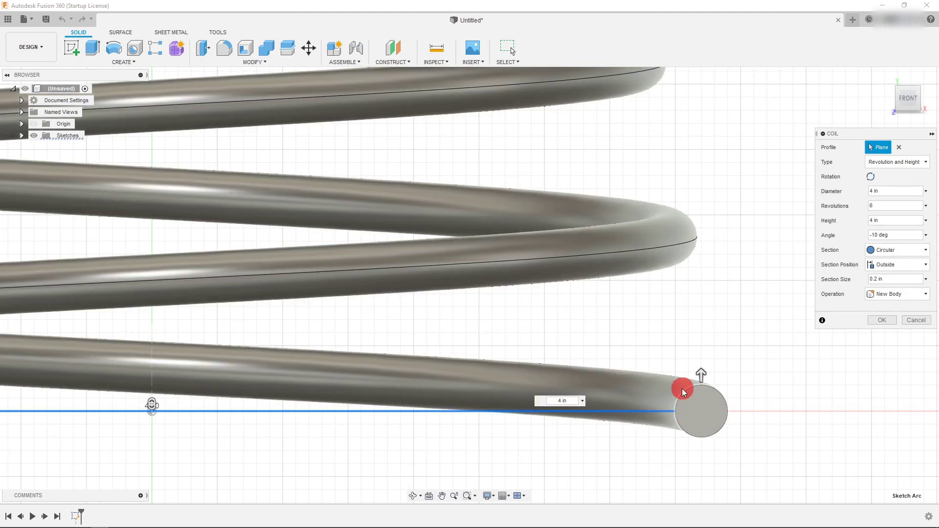
scroll(689, 404, down, 1)
click(884, 265)
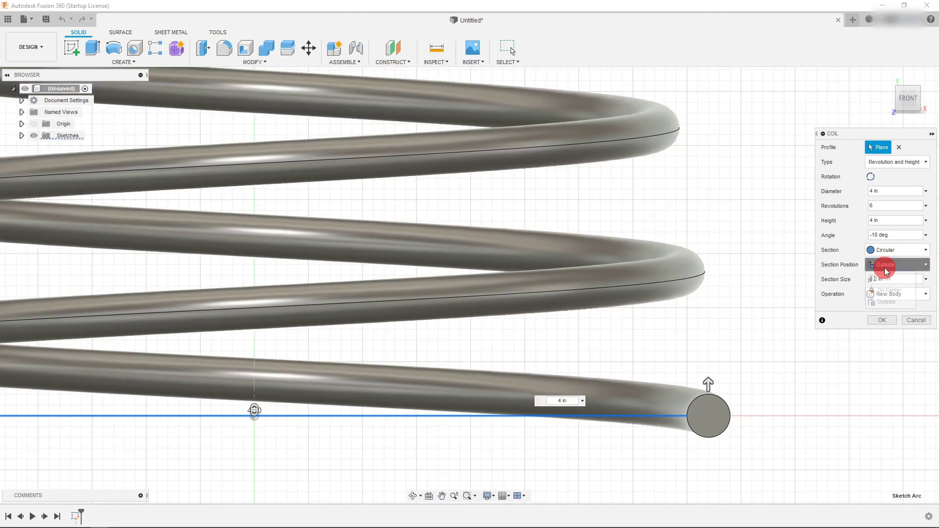
click(884, 277)
scroll(684, 406, up, 2)
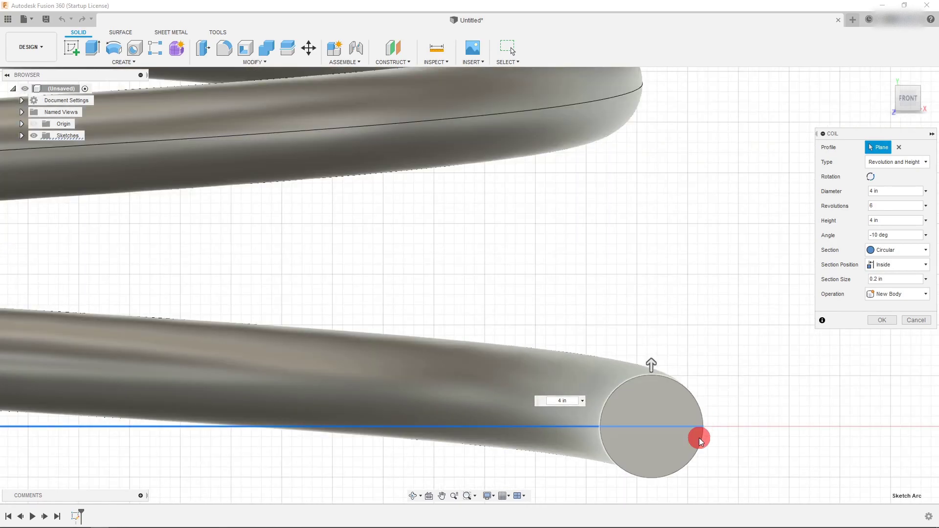
scroll(705, 426, down, 1)
scroll(725, 439, down, 5)
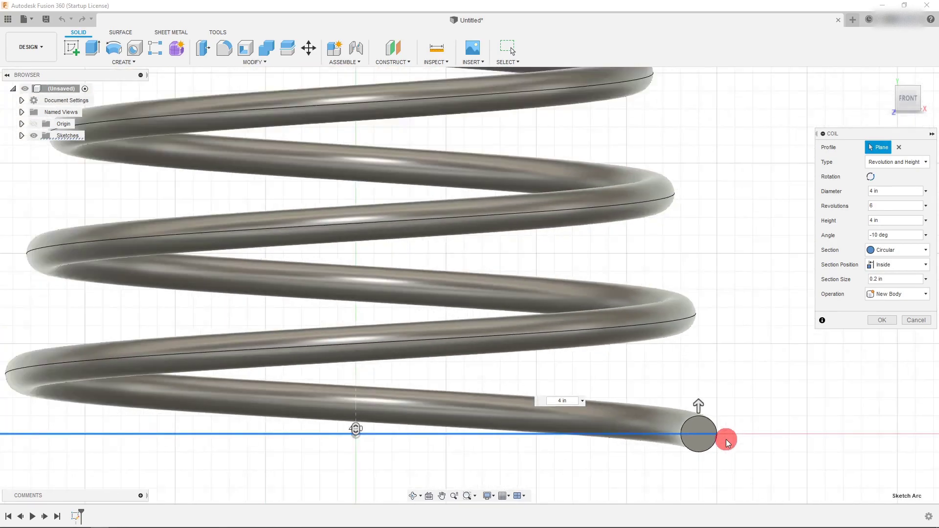
Define the coil by Revolution and Pitch with a 1 in pitch.
scroll(774, 300, up, 1)
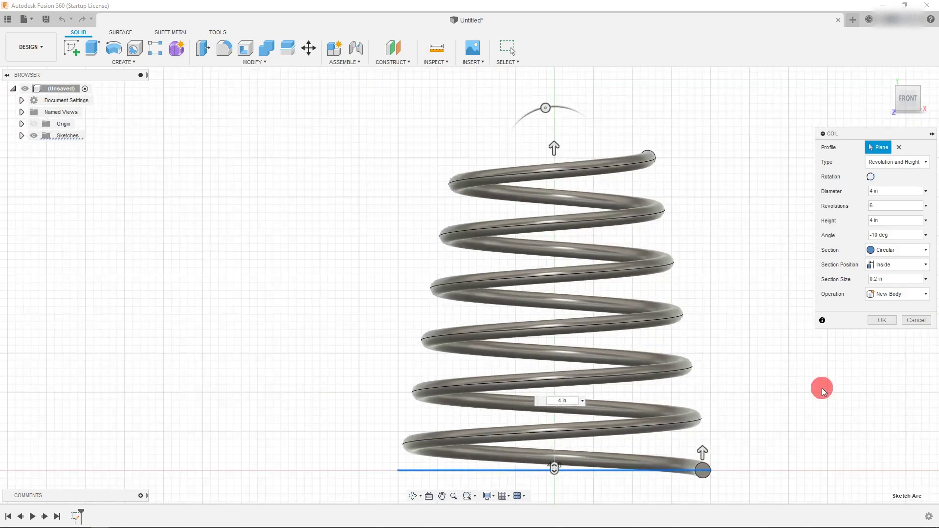
click(919, 164)
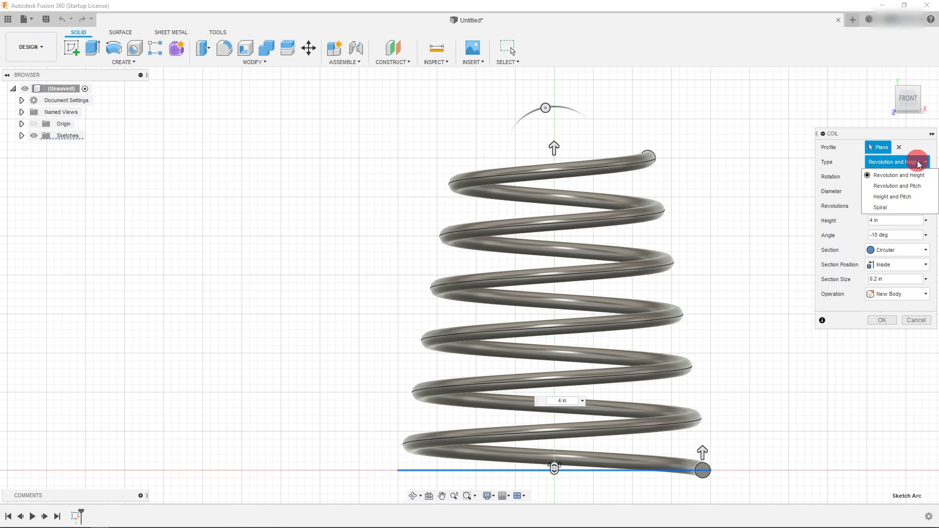
click(896, 186)
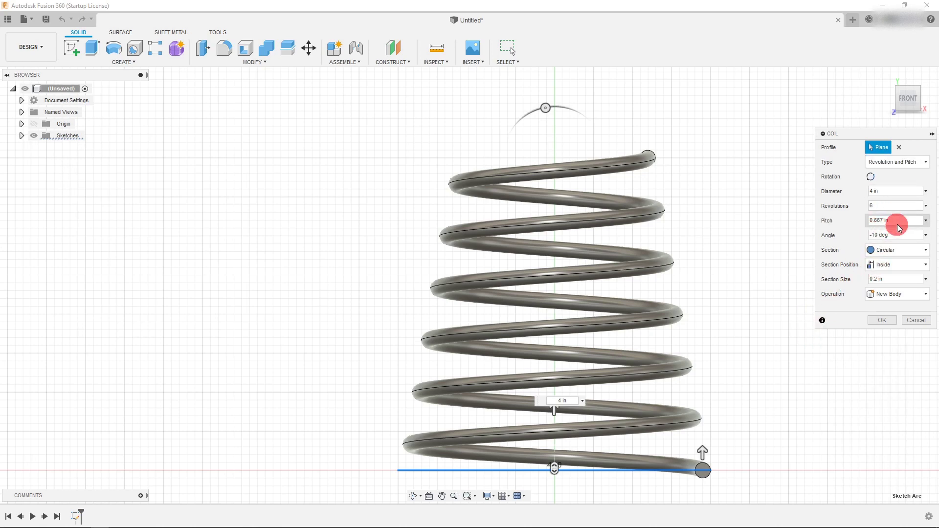
click(873, 220)
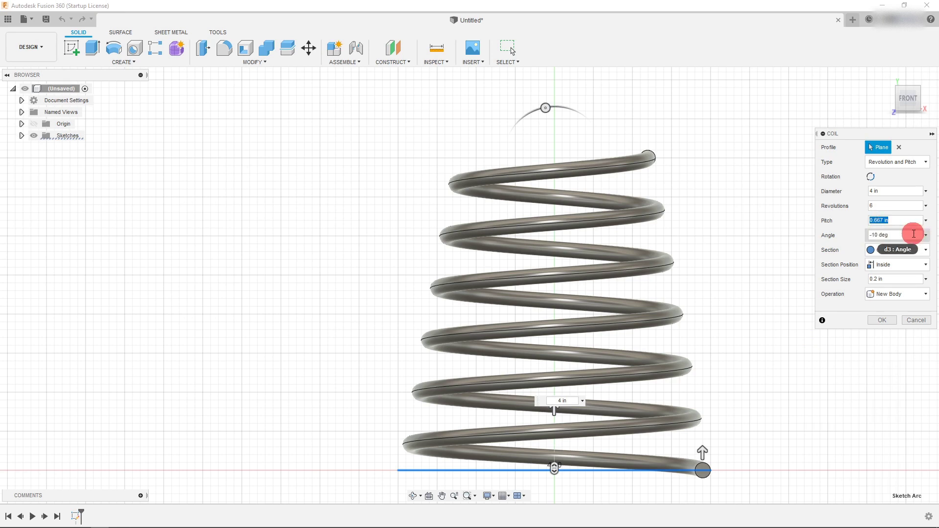
text(1)
scroll(675, 343, down, 3)
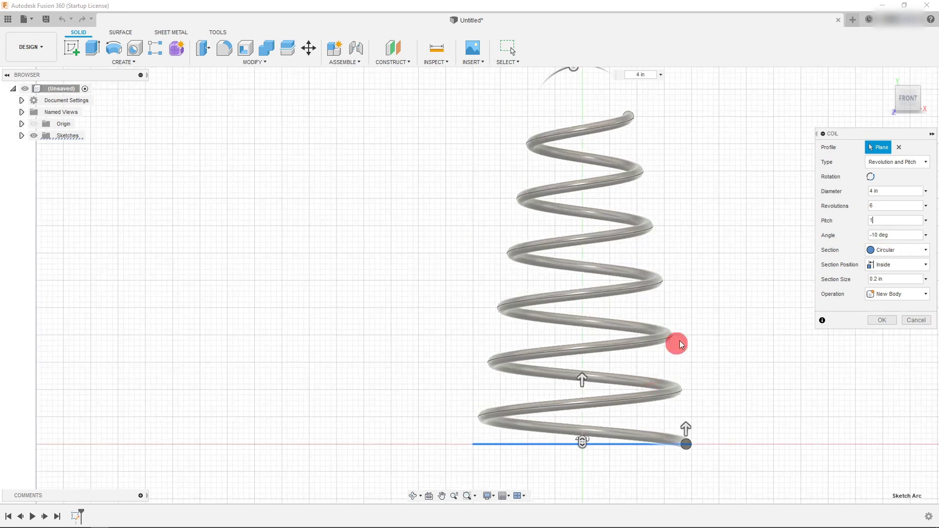
scroll(746, 201, up, 2)
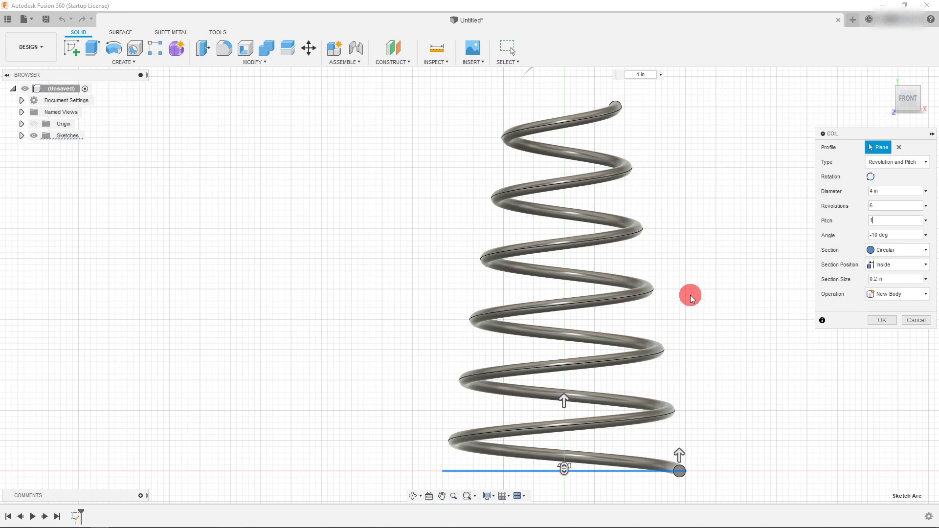
Switch to Height and Pitch type, with 9 in height and -5 deg angle.
click(891, 162)
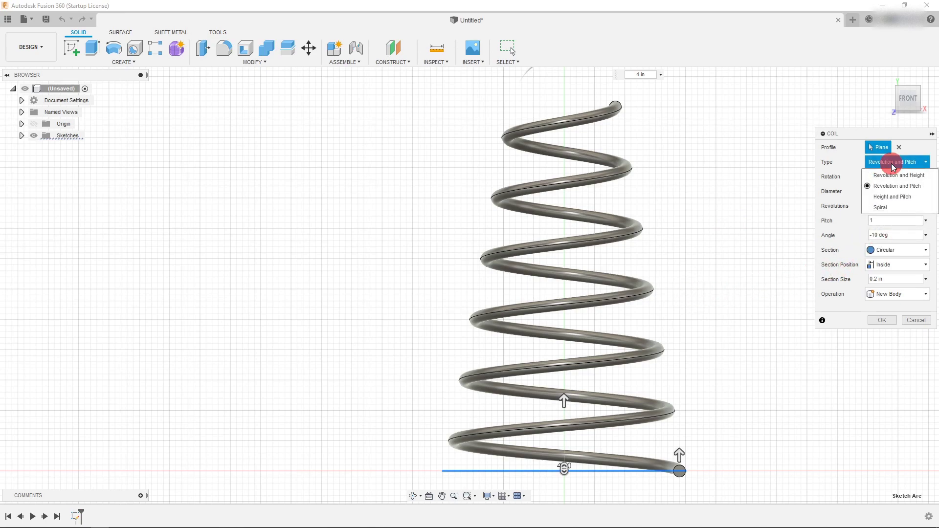
click(896, 197)
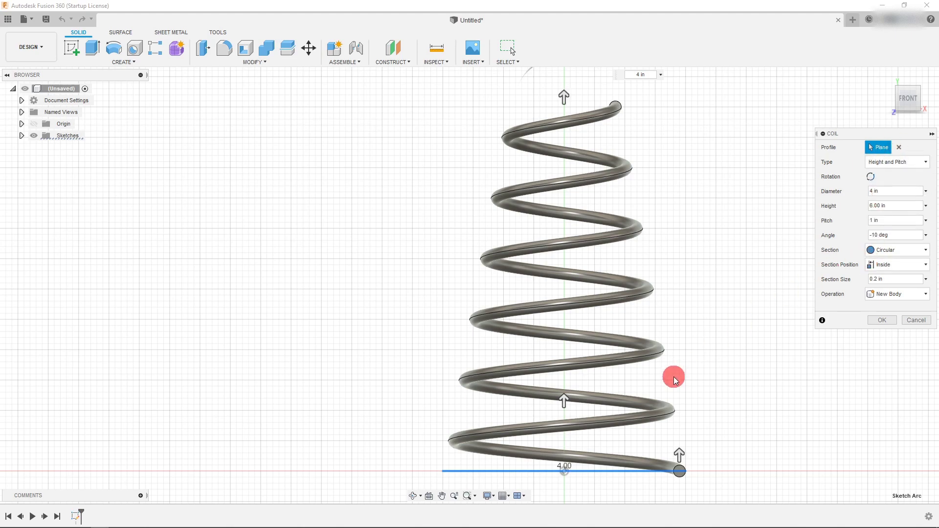
click(897, 205)
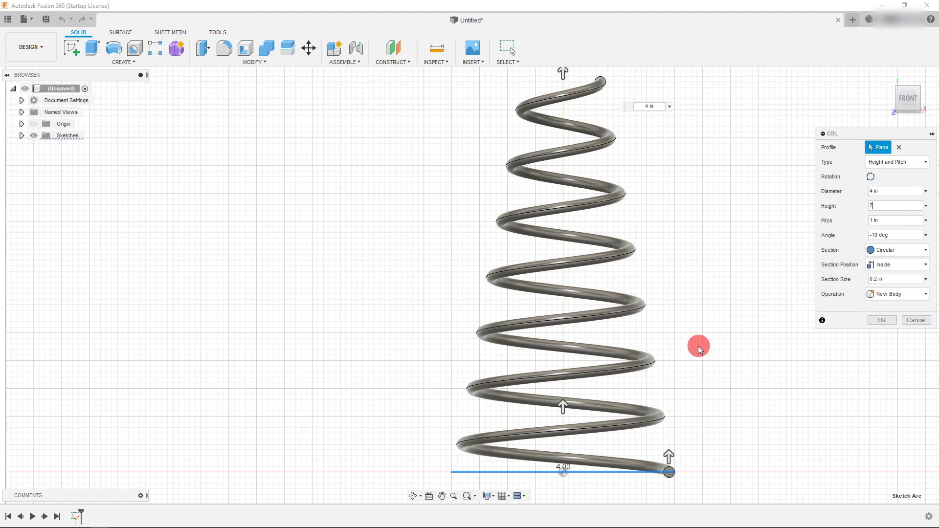
scroll(697, 345, down, 1)
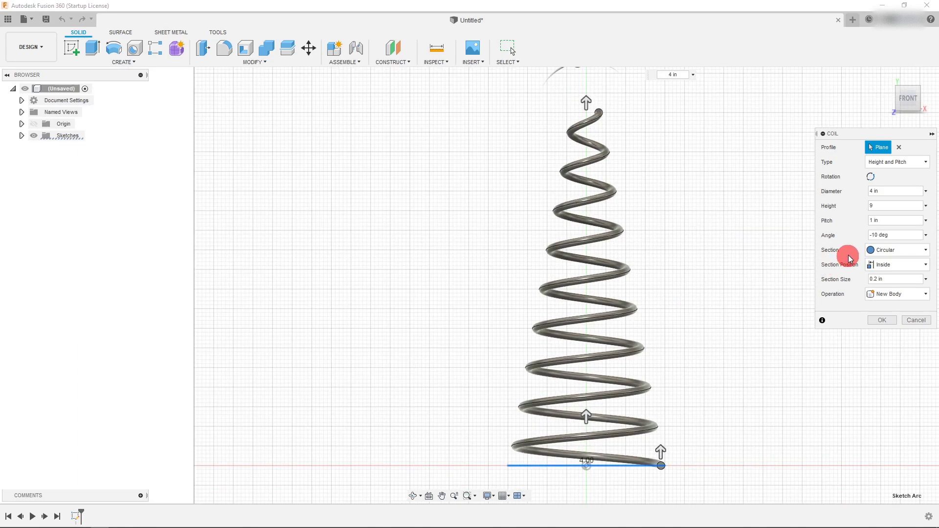
click(876, 235)
drag(873, 236, 862, 247)
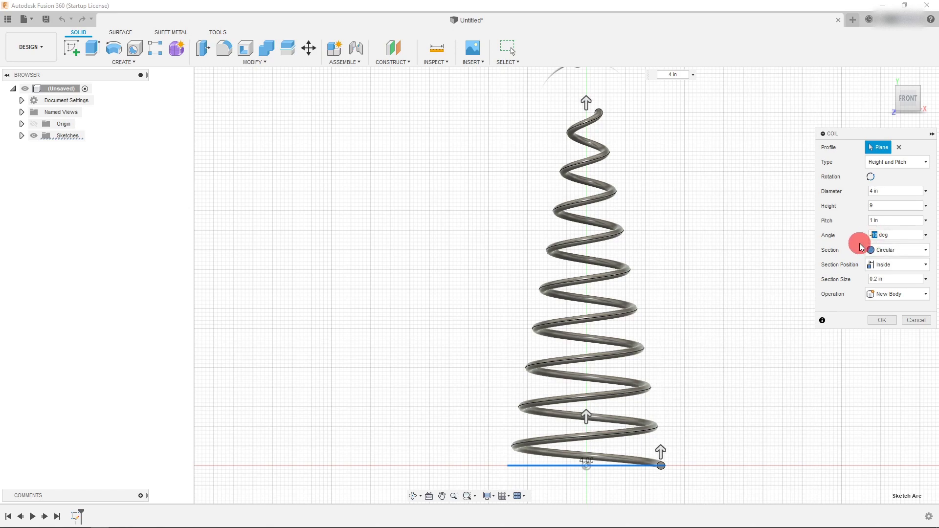
Change the coil Type to Spiral and view the flat spiral from the top.
click(904, 166)
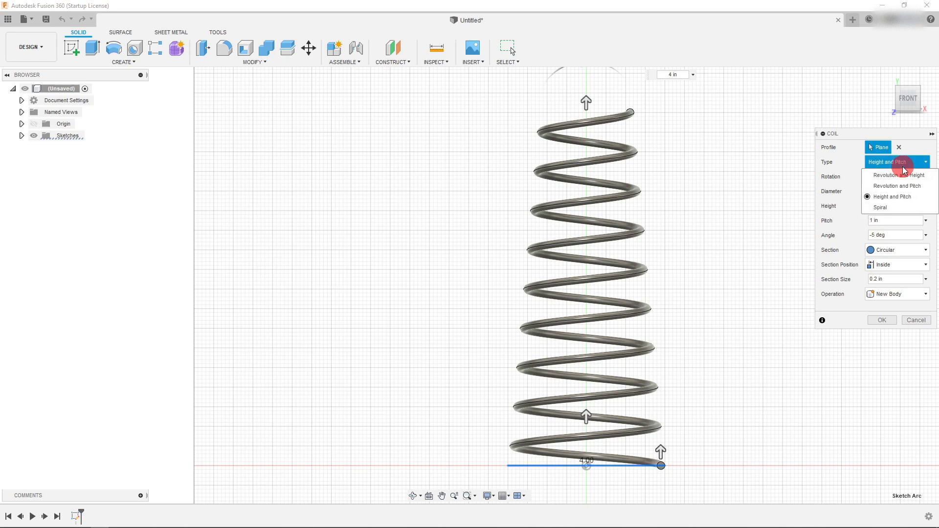
click(901, 208)
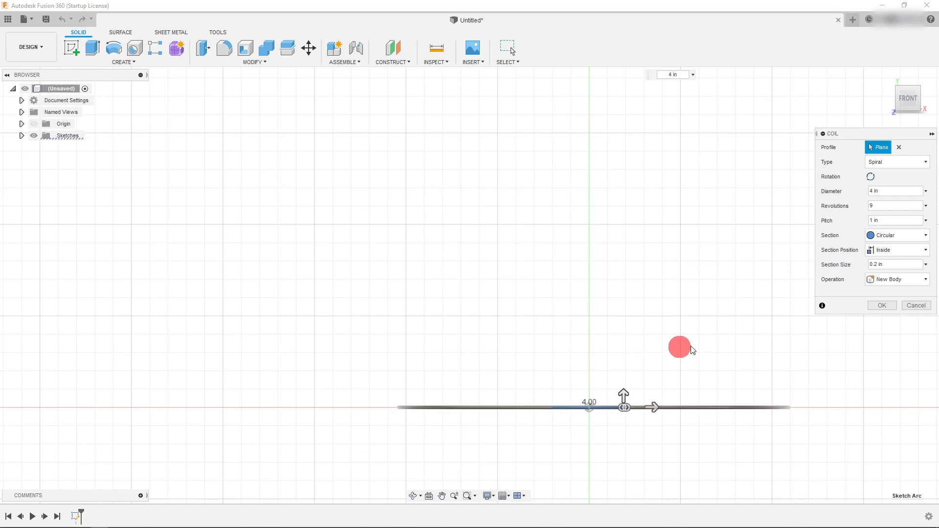
click(908, 87)
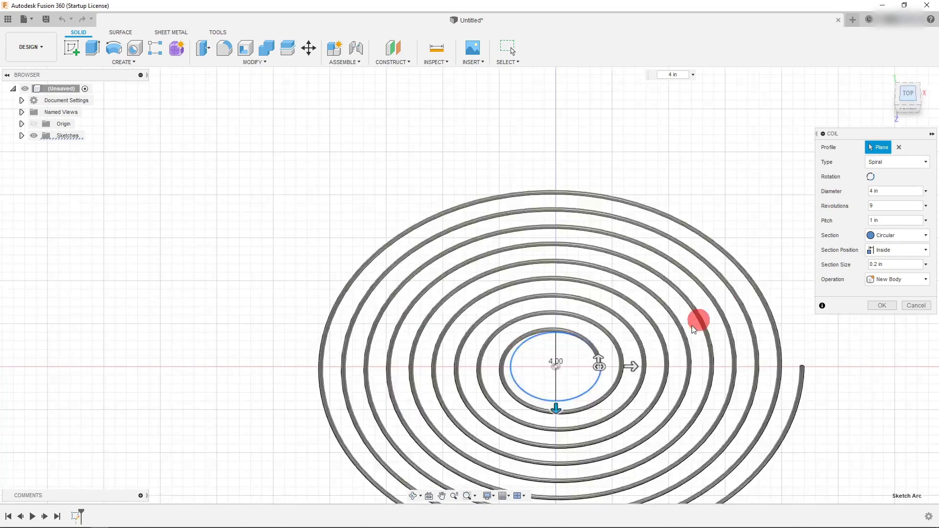
scroll(621, 357, down, 2)
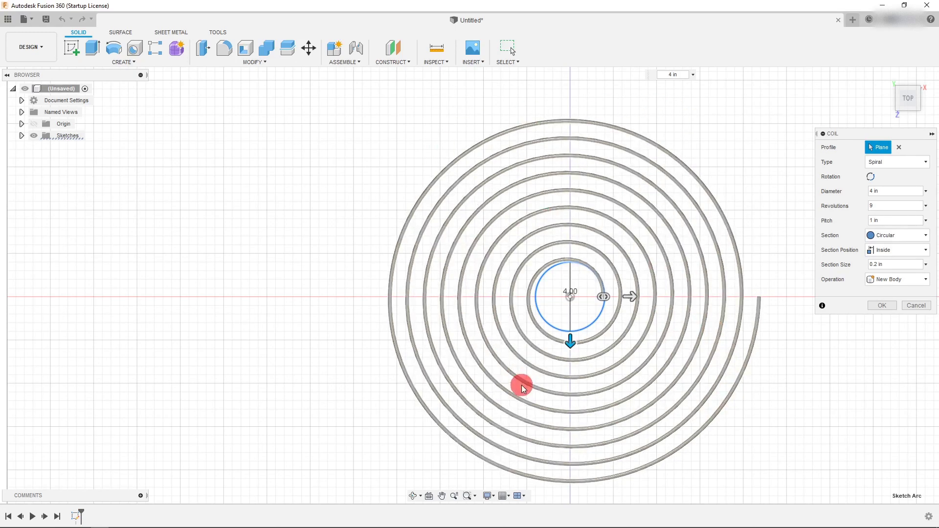
Set the coil pitch to 2 in and raise the revolutions from 9 to 12.
click(883, 221)
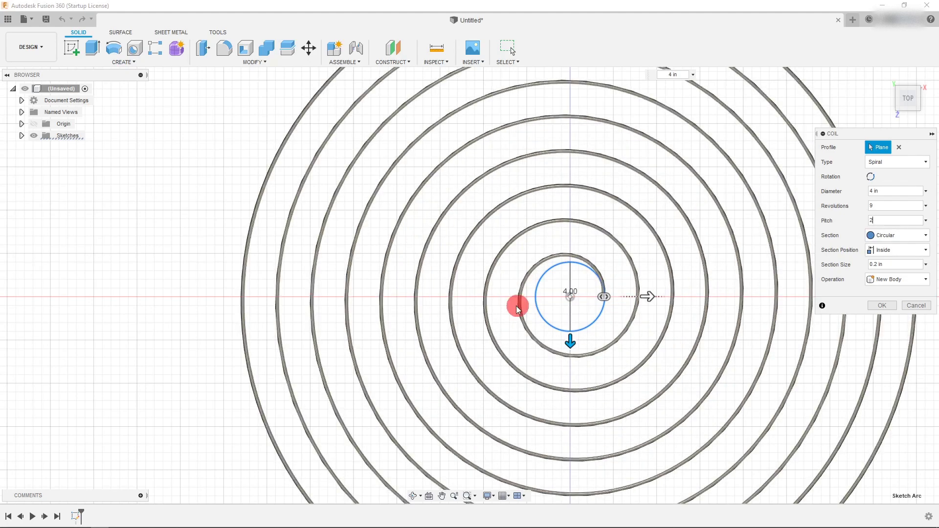
scroll(517, 304, down, 3)
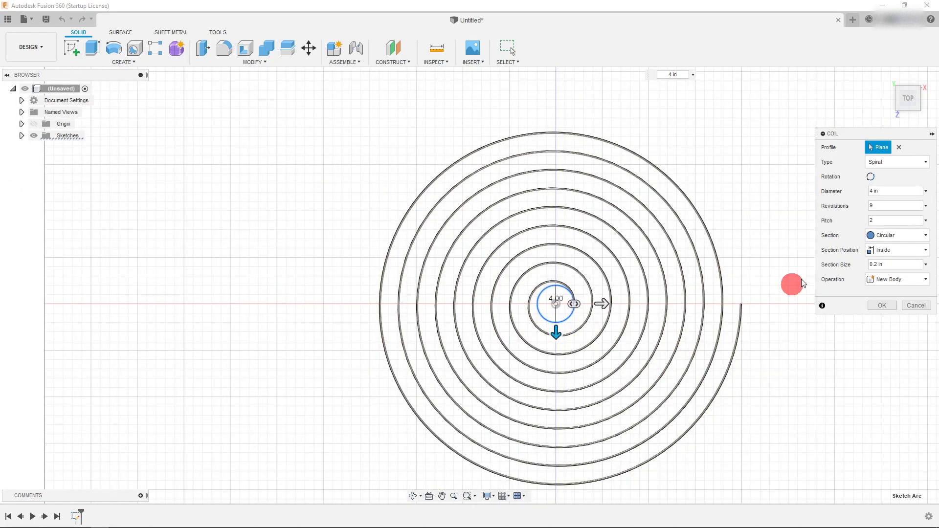
double_click(888, 206)
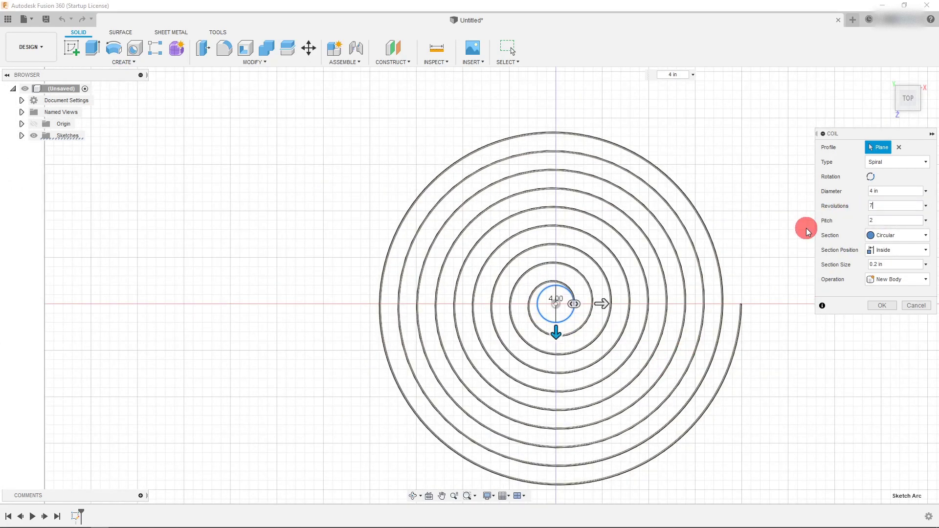
double_click(861, 209)
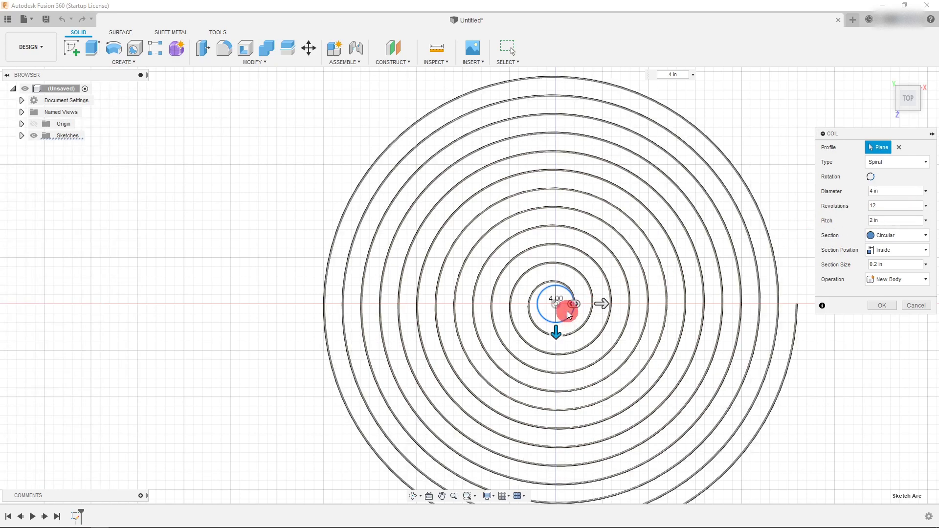
scroll(568, 308, down, 5)
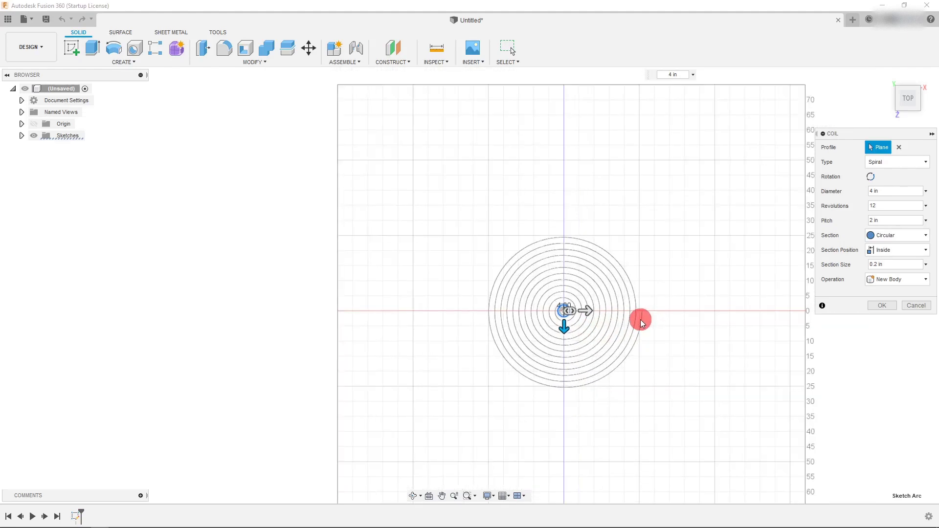
scroll(608, 315, up, 5)
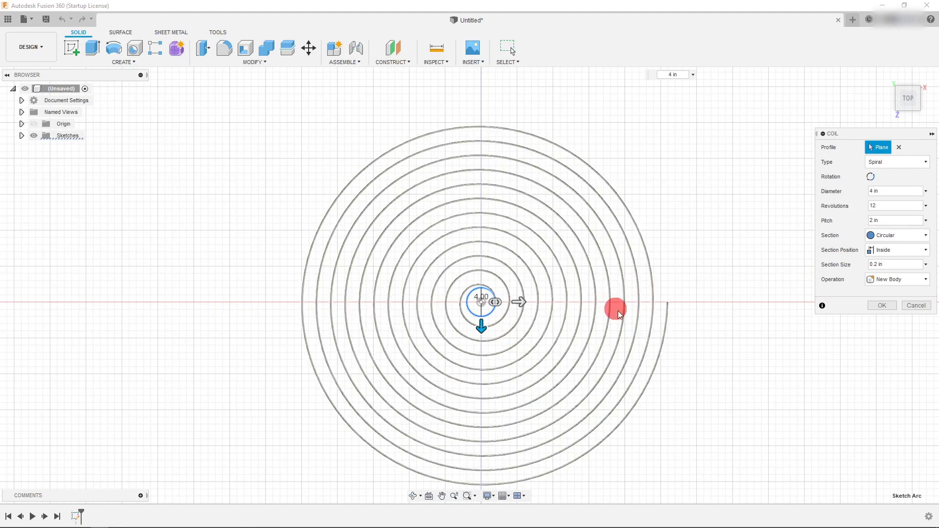
scroll(704, 308, down, 3)
scroll(709, 317, up, 3)
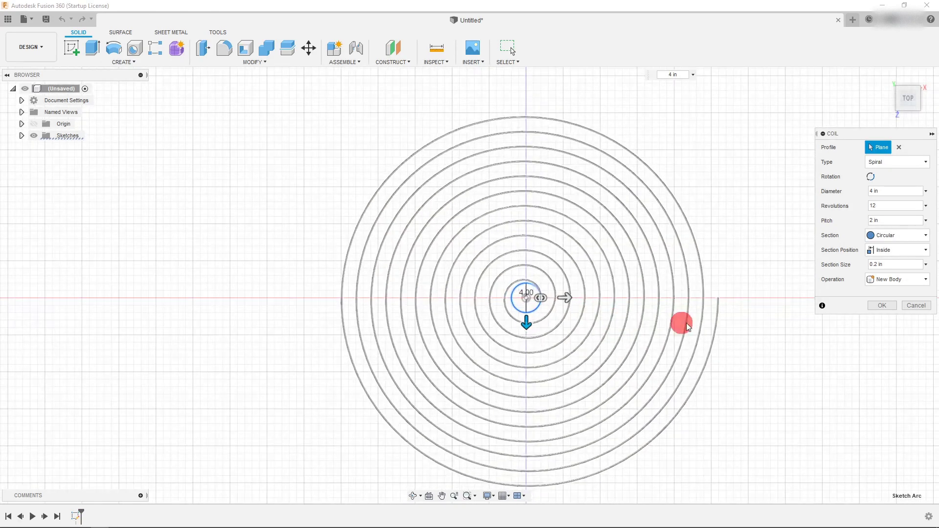
Compare On Center and Inside section positions, viewing the spiral from the front.
click(880, 249)
click(883, 276)
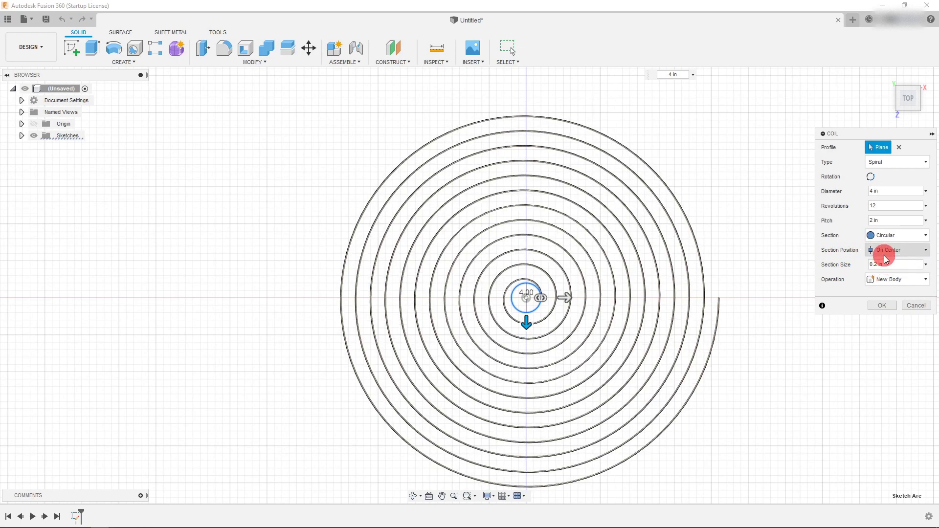
click(884, 250)
click(884, 263)
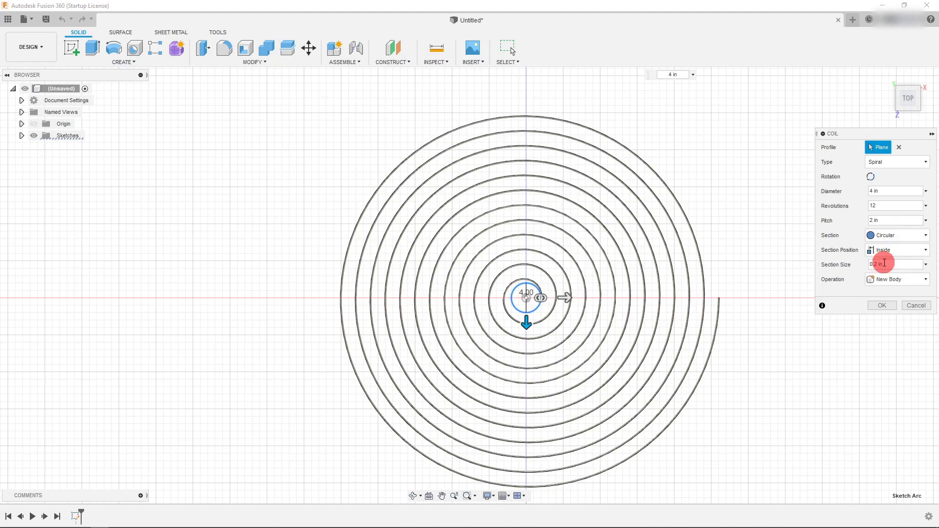
click(912, 116)
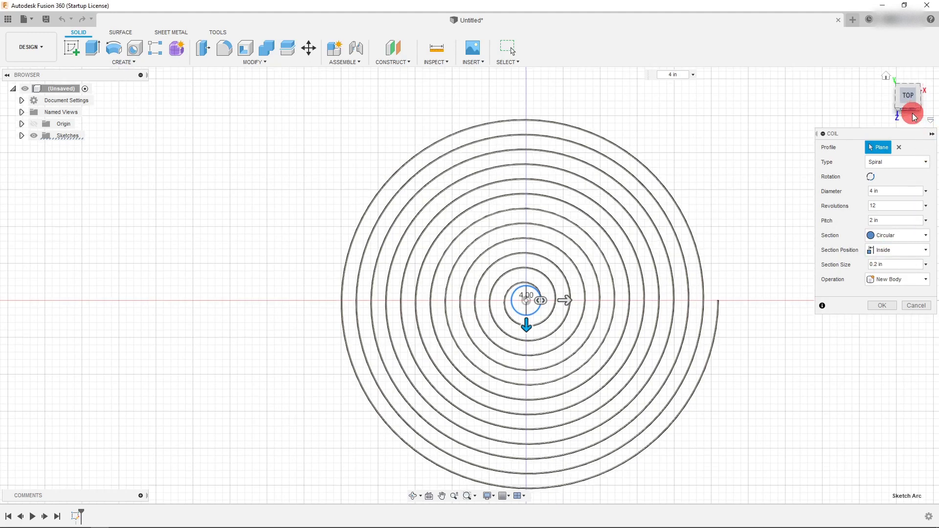
scroll(733, 336, up, 3)
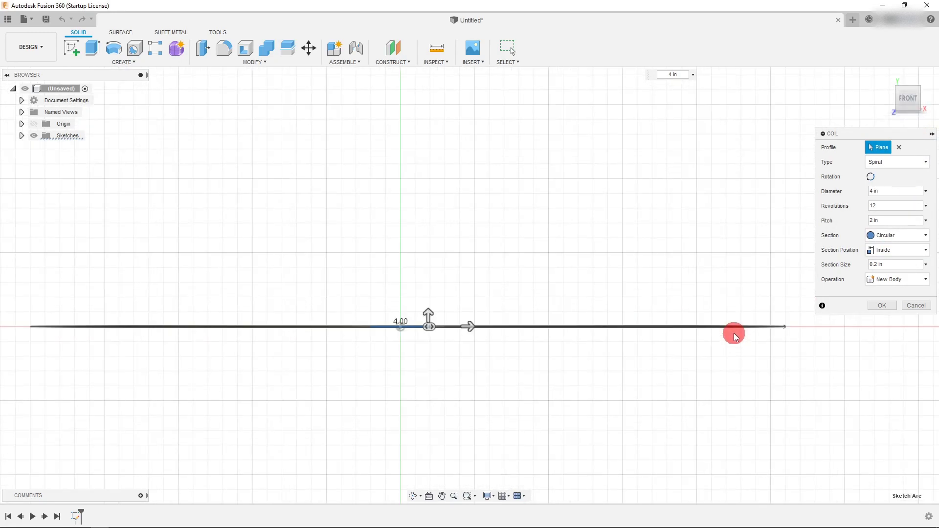
scroll(812, 325, up, 1)
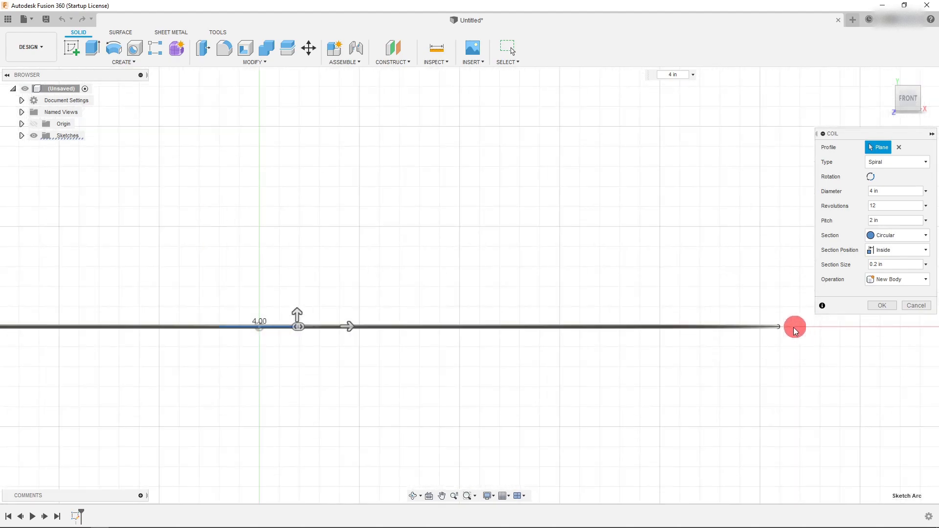
scroll(342, 320, up, 5)
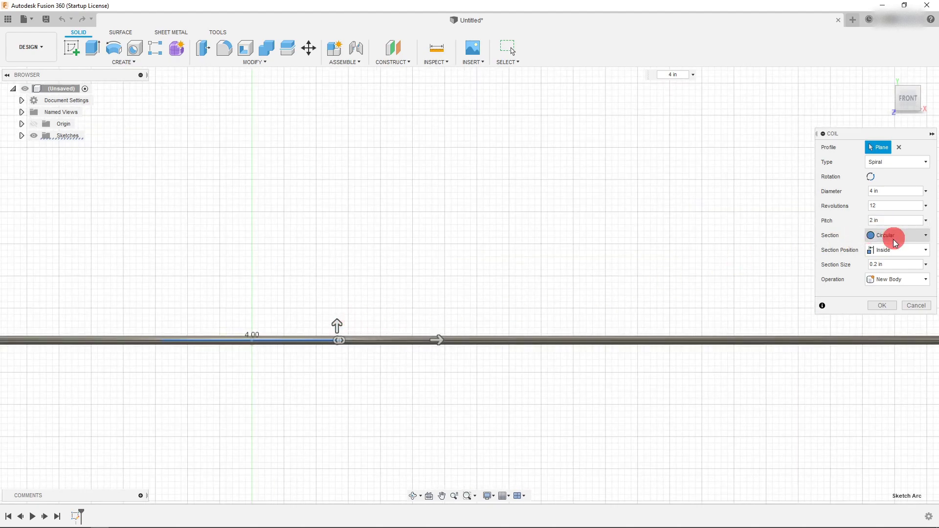
Try On Center, Outside and Inside section positions, checking from the top view.
click(888, 249)
click(886, 273)
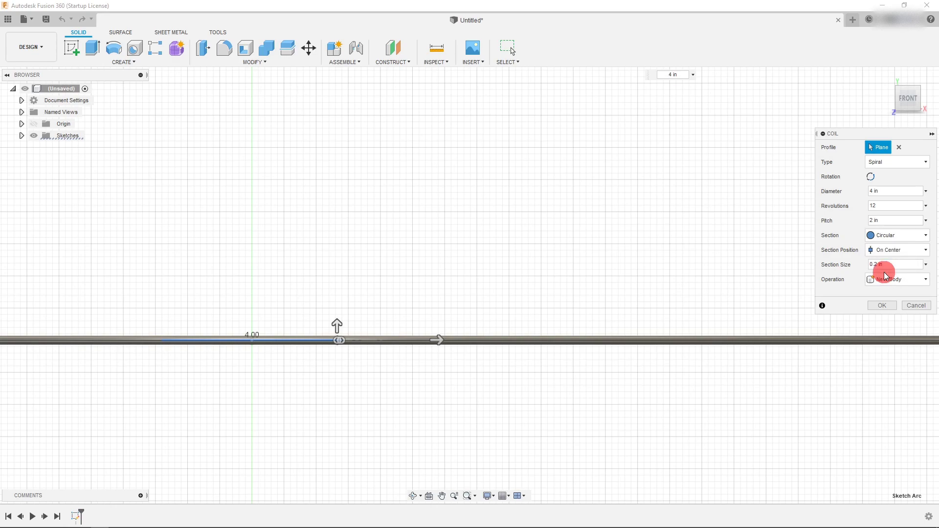
click(886, 249)
click(884, 286)
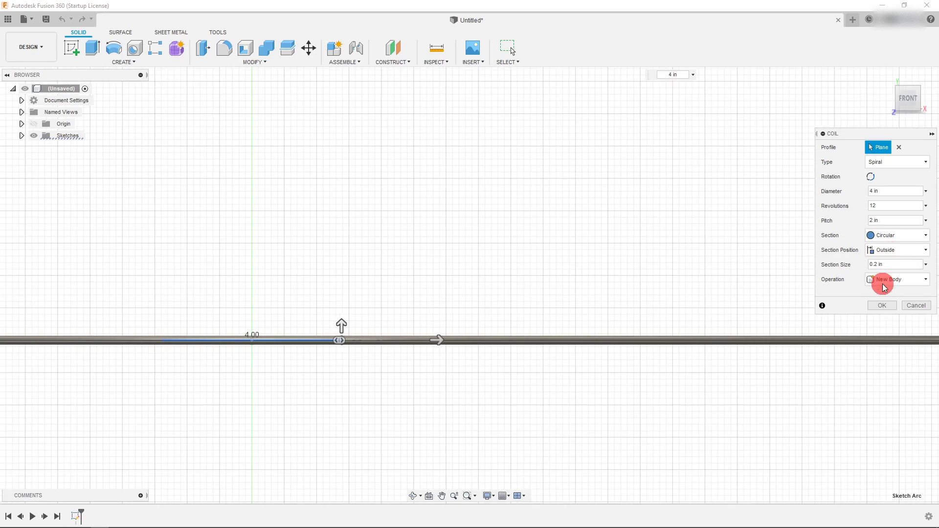
scroll(537, 304, down, 9)
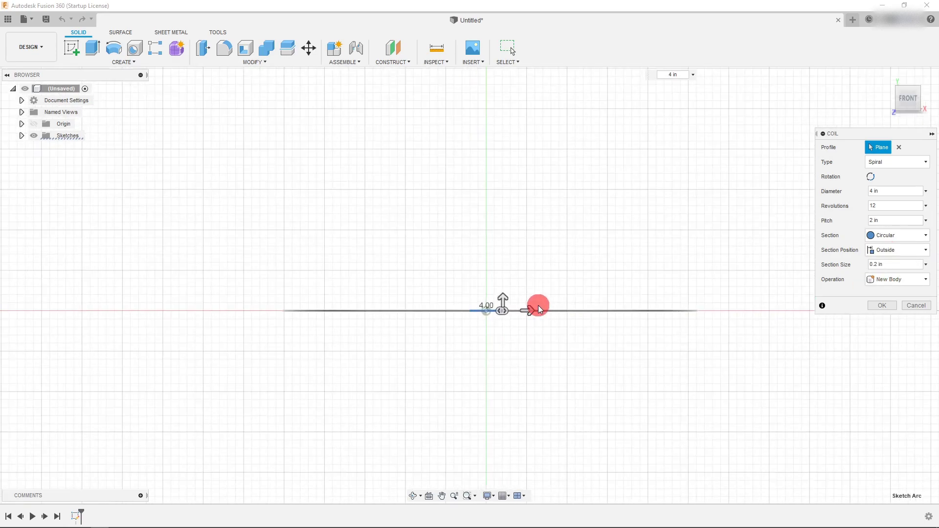
click(909, 91)
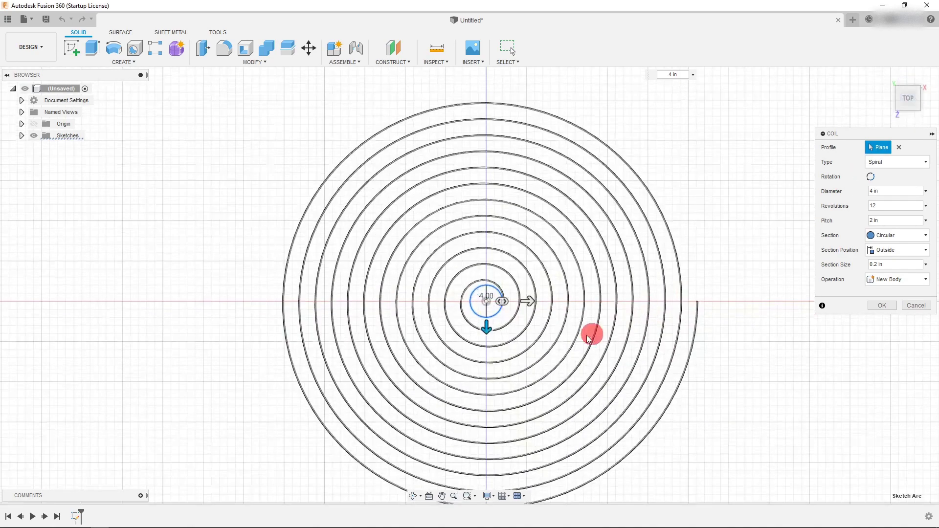
click(890, 249)
click(892, 264)
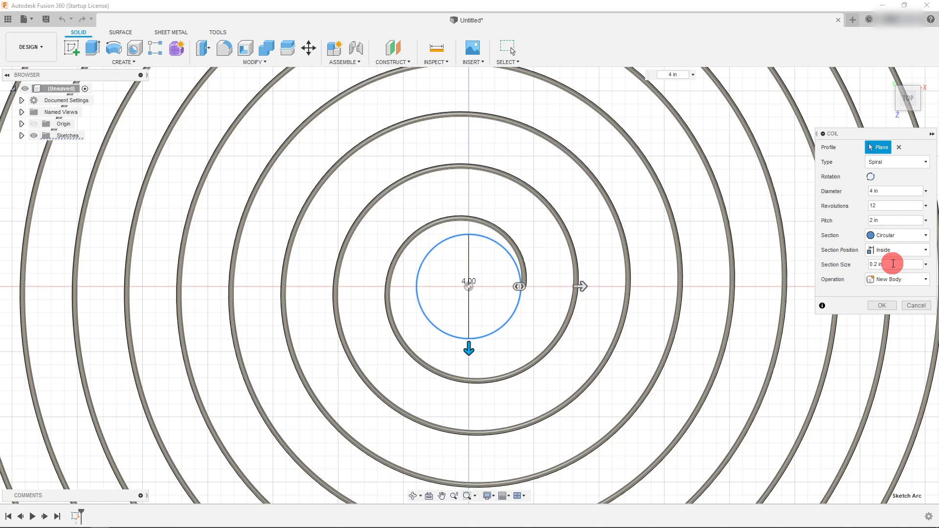
scroll(521, 283, up, 3)
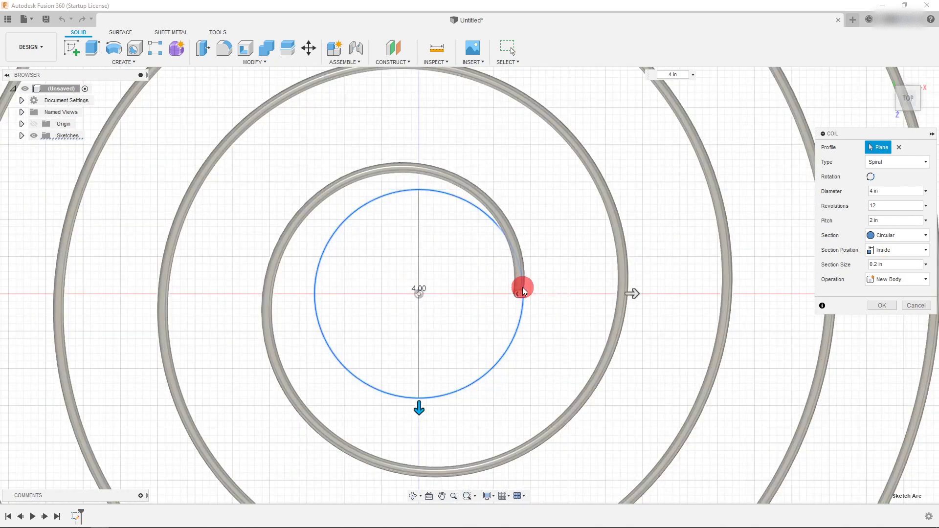
Settle the section position on On Center.
click(897, 250)
click(897, 263)
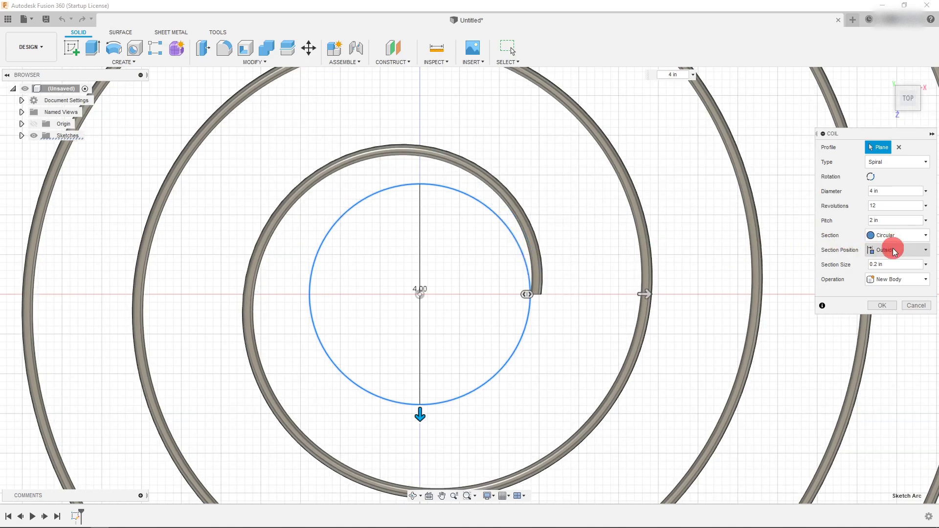
click(894, 252)
click(891, 267)
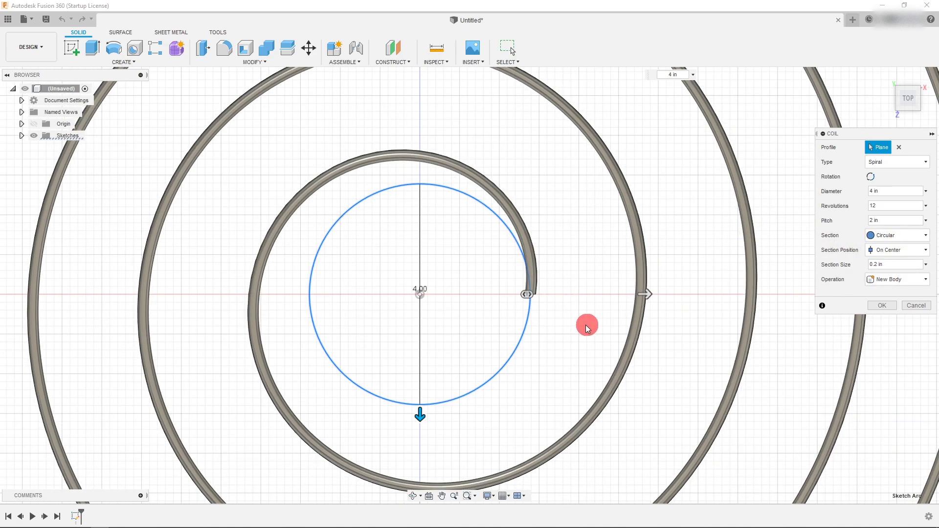
scroll(565, 271, down, 5)
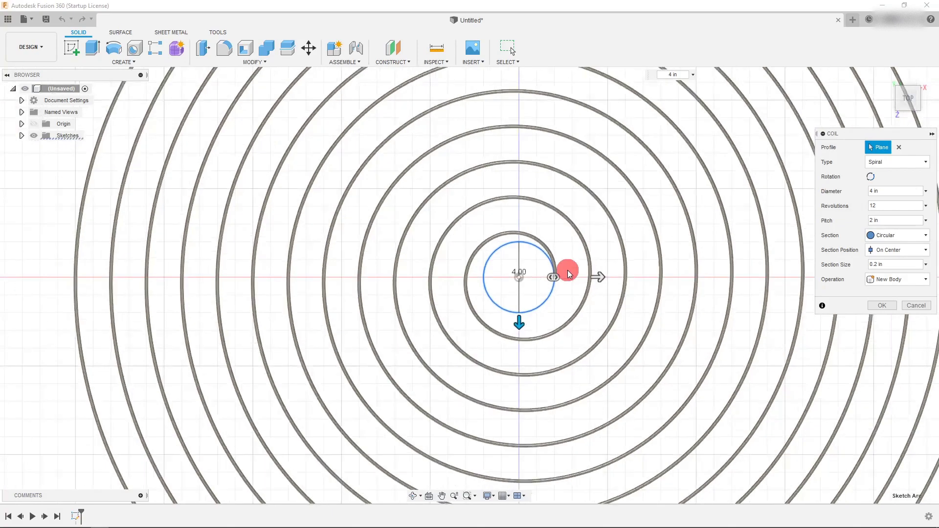
Change the circular section size to 0.4 in.
scroll(578, 319, down, 3)
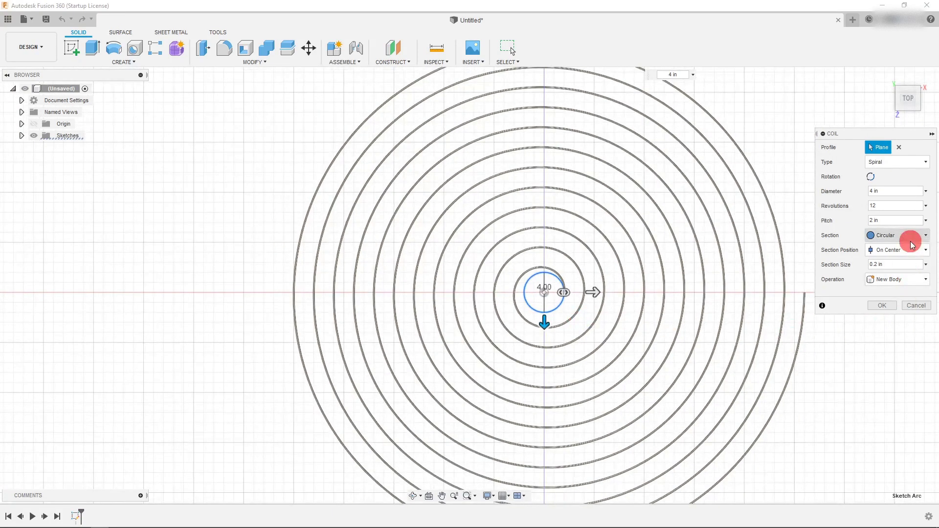
drag(897, 264, 874, 264)
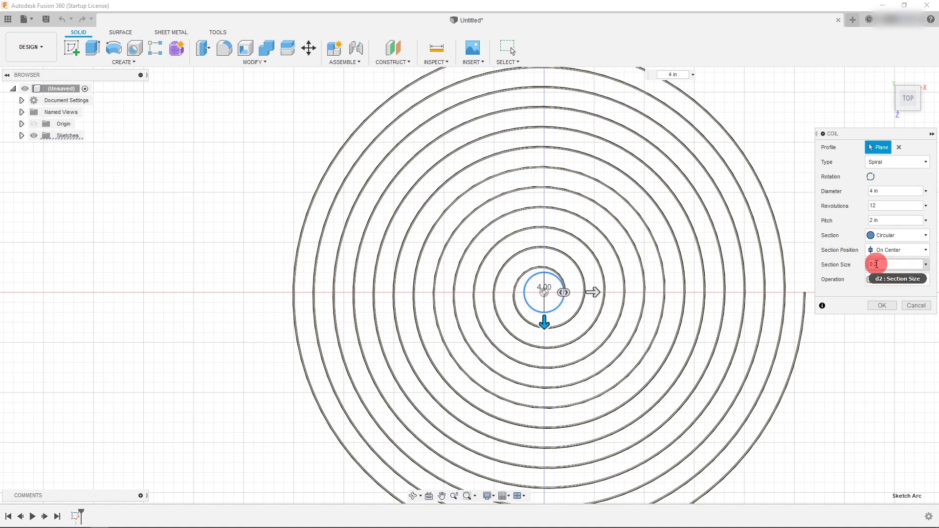
key(BackSpace)
text(3)
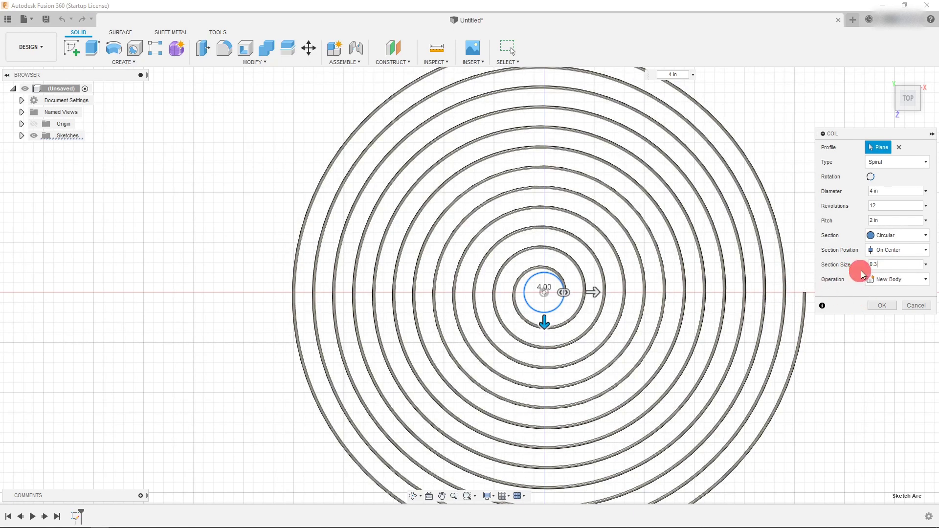
key(BackSpace)
text(4)
Reverse the spiral's rotation direction.
click(874, 176)
click(873, 176)
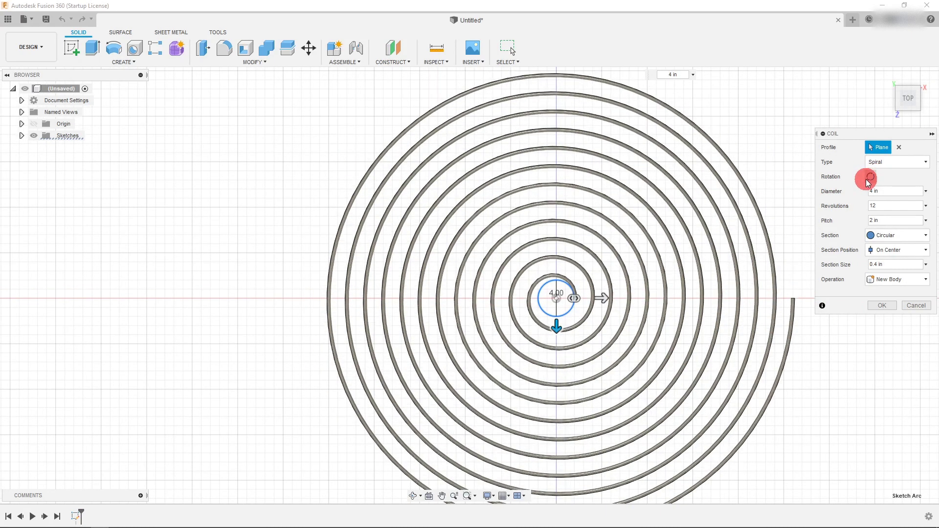
click(865, 179)
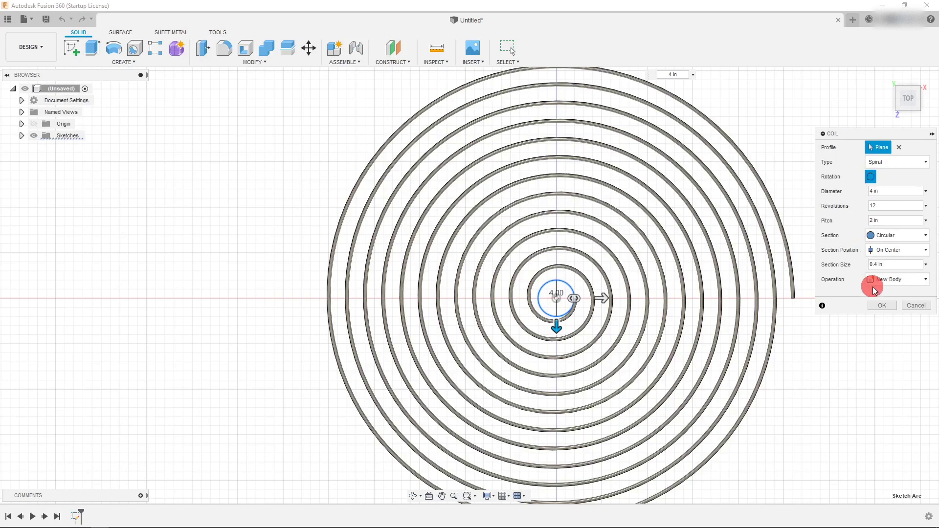